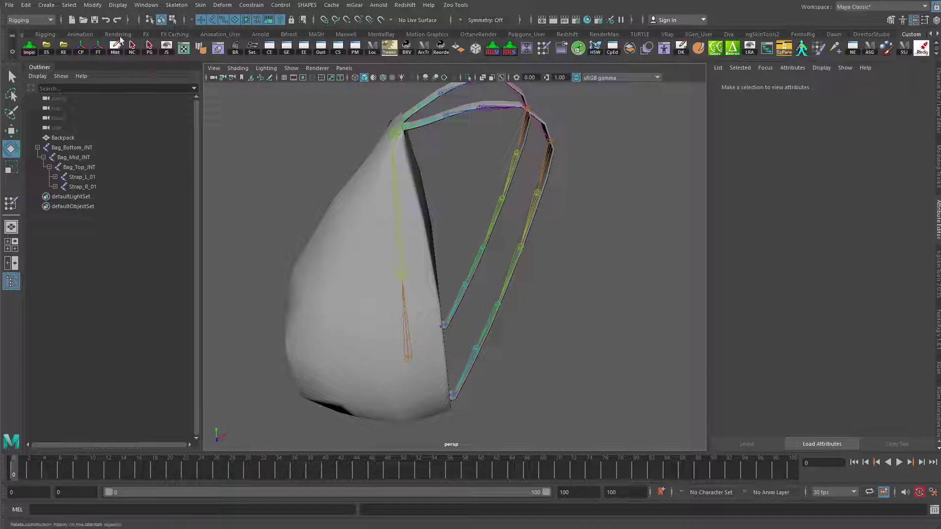
Step: Reset the IK Spline Handle tool settings and turn off Auto parent curve and Auto simplify curve
left_click_drag(357, 155, 235, 142, "alt")
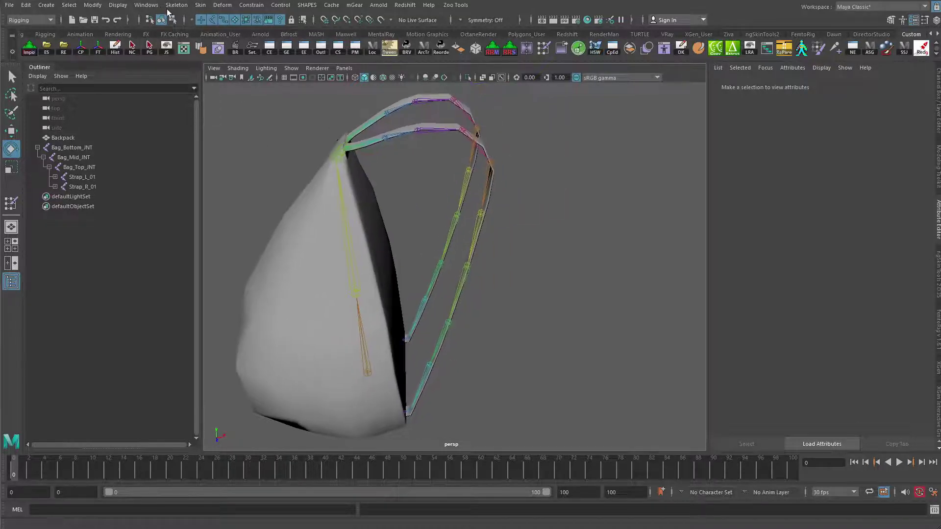
left_click(176, 5)
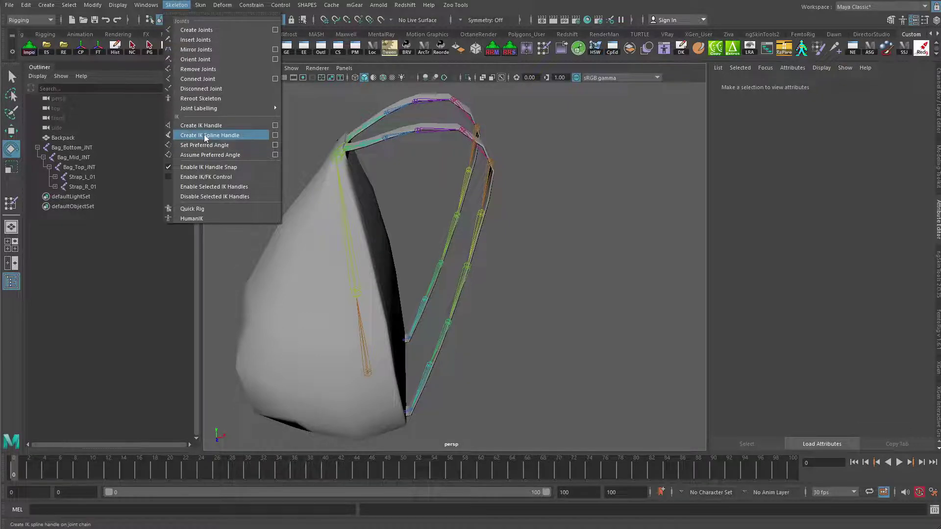
left_click(275, 135)
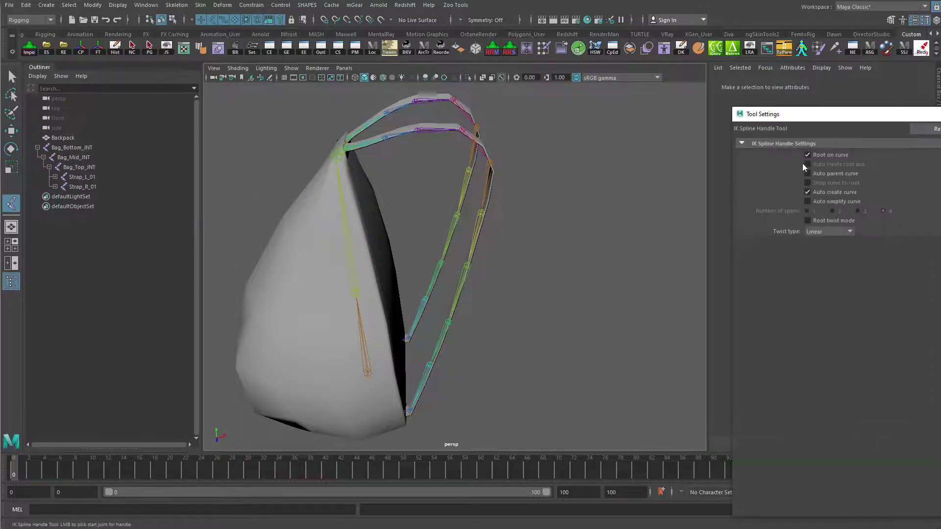
left_click_drag(820, 118, 655, 101)
left_click(778, 114)
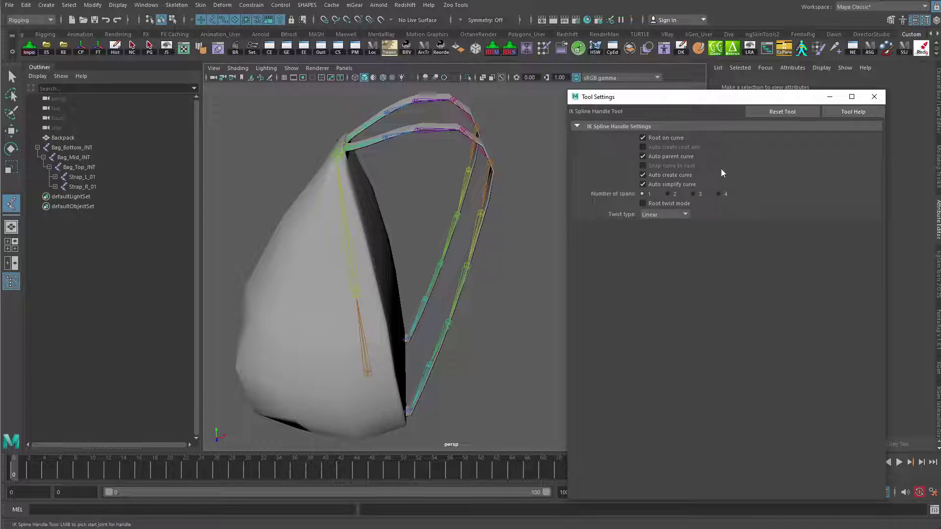
left_click(675, 157)
left_click(680, 184)
left_click(875, 97)
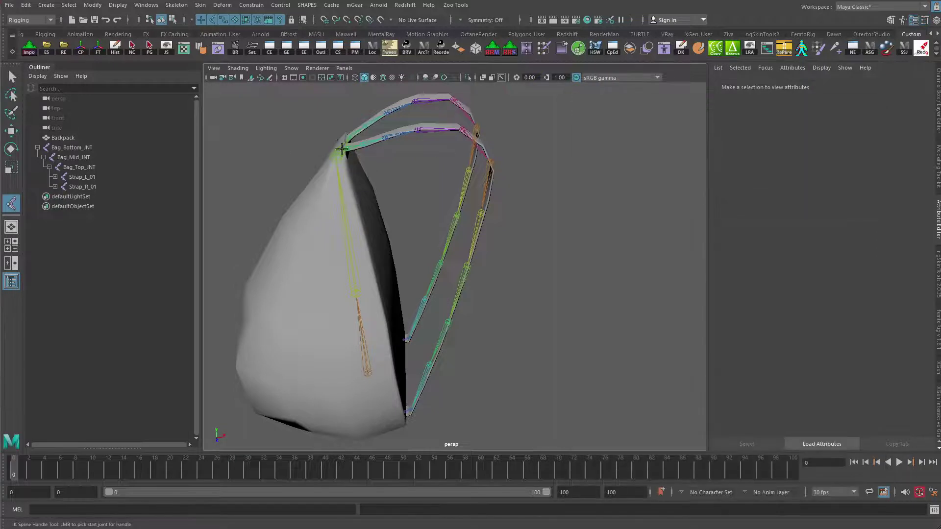
Step: Create an IK spline handle from the Strap_R_01 joint to the joint at the right strap's lower end
left_click_drag(280, 147, 309, 152, "alt")
right_click_drag(309, 151, 384, 175, "alt")
left_click_drag(385, 175, 402, 184, "alt")
middle_click_drag(343, 147, 455, 207, "alt")
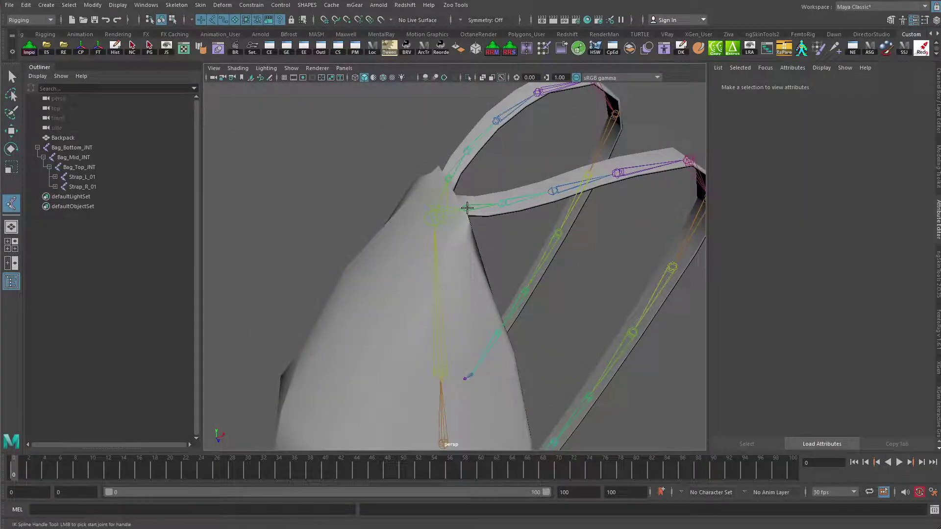
left_click(467, 208)
left_click_drag(489, 223, 521, 252, "alt")
middle_click_drag(521, 252, 403, 98, "alt")
mouse_move(404, 169)
left_mouse_down("alt")
mouse_move(401, 183)
mouse_move(390, 165)
left_mouse_up("alt")
left_click_drag(285, 276, 425, 237, "alt")
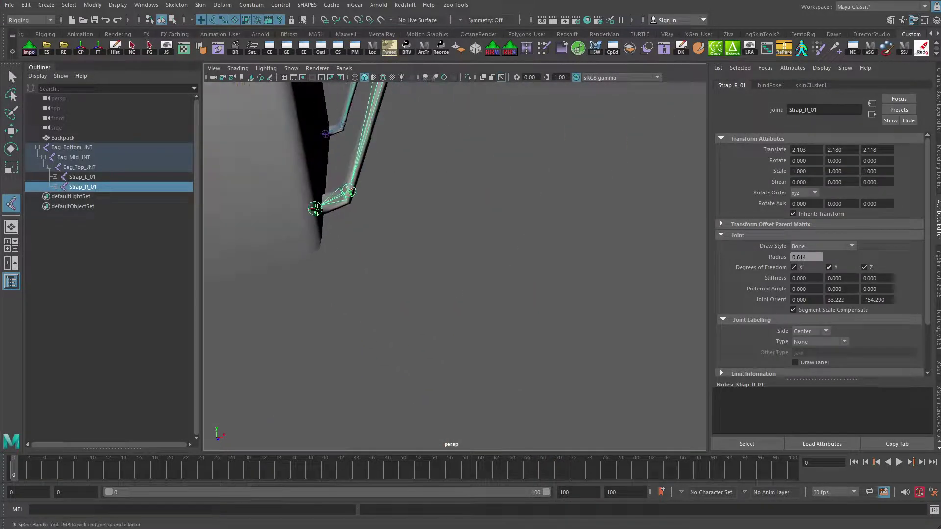
left_click(315, 209)
left_click_drag(378, 210, 281, 196, "alt")
key("e")
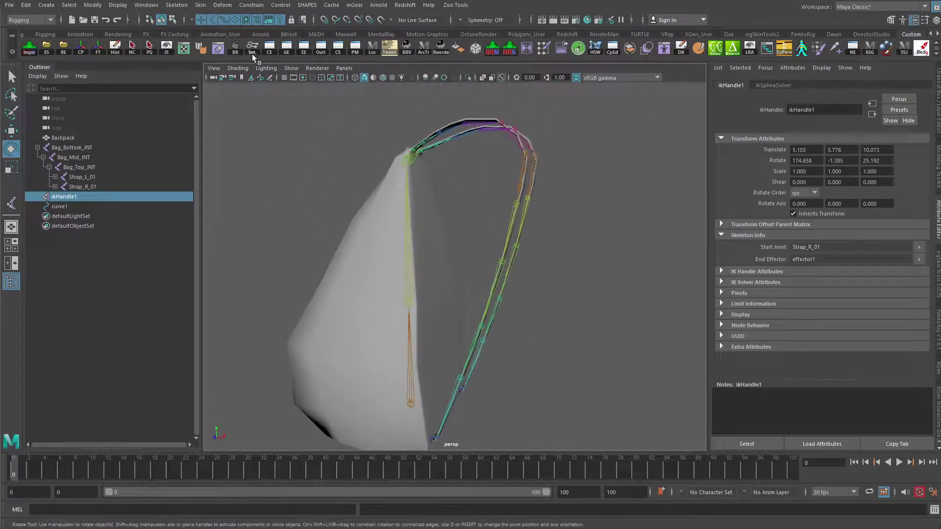
Step: Enable IK handle display in the viewport and switch the view to wireframe
left_click(292, 68)
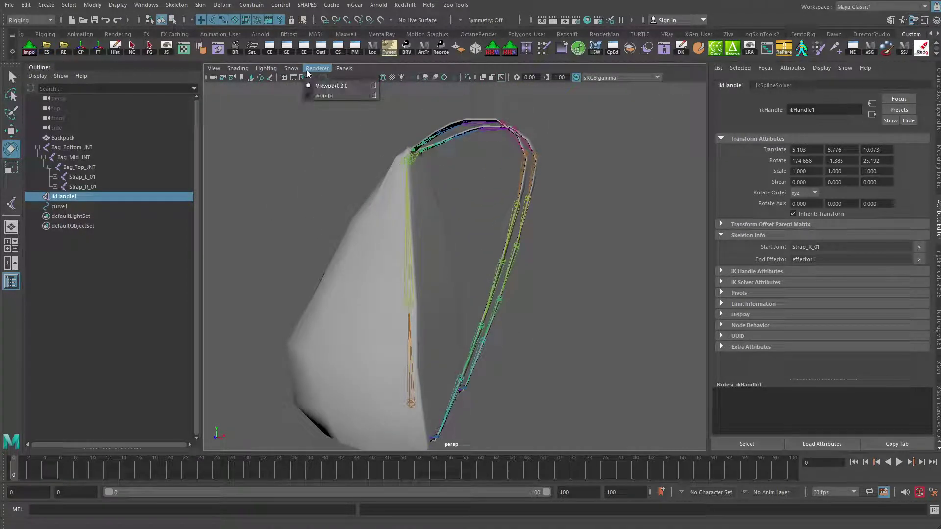
left_click(309, 238)
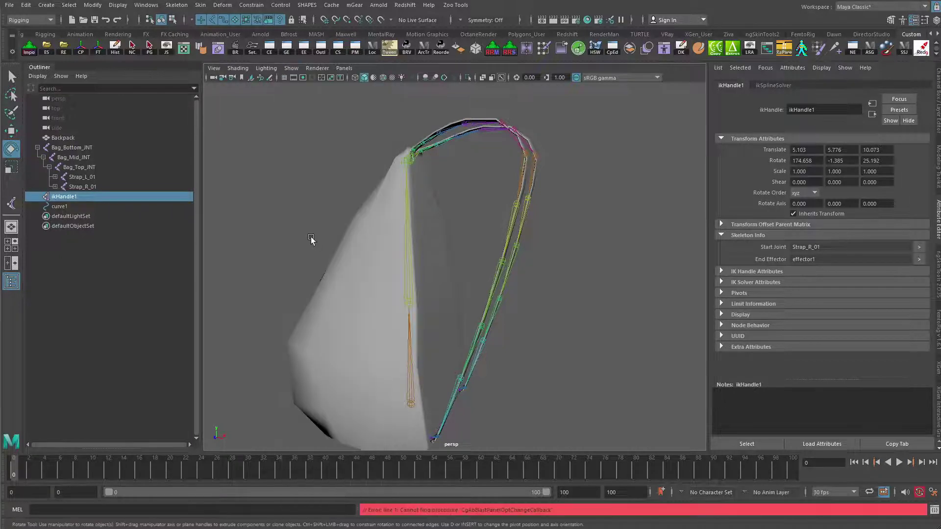
left_click_drag(310, 237, 407, 238, "alt")
key("4")
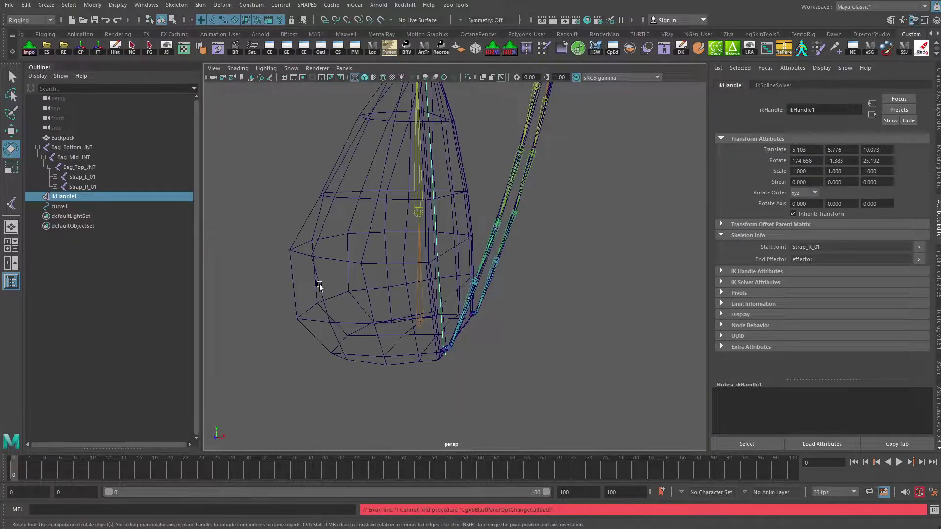
Step: Activate the Move tool and show the channel attributes of the IK handle at the right strap's lower end
mouse_move(319, 286)
right_mouse_down("alt")
mouse_move(330, 292)
mouse_move(470, 255)
right_mouse_up("alt")
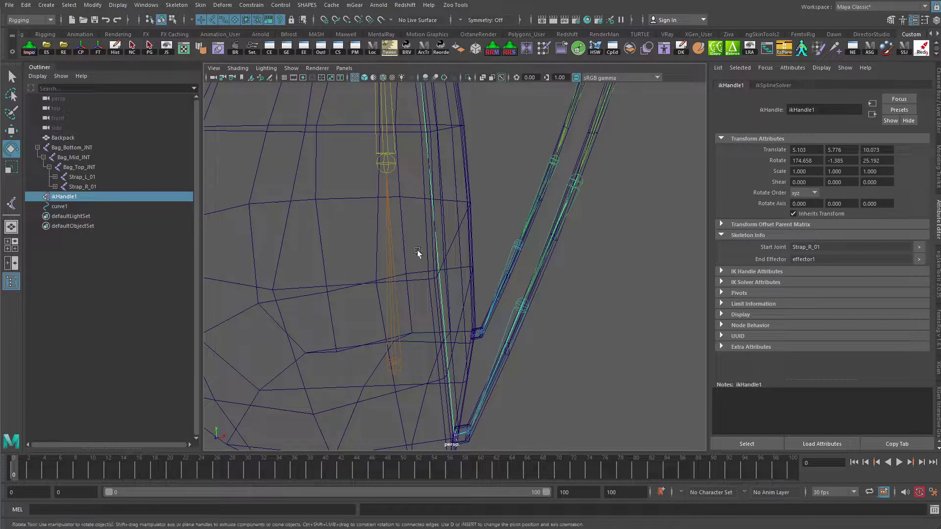
left_click_drag(418, 251, 482, 387, "alt")
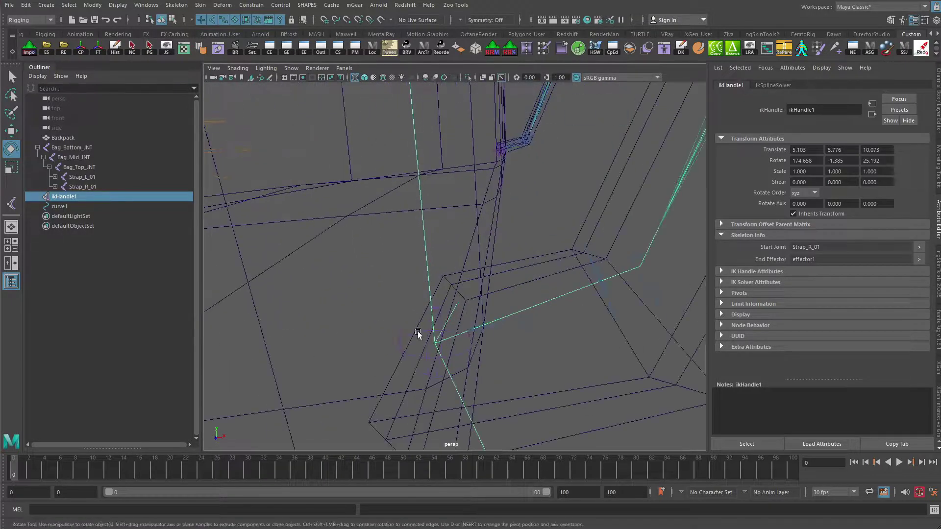
left_click_drag(551, 320, 475, 240, "alt")
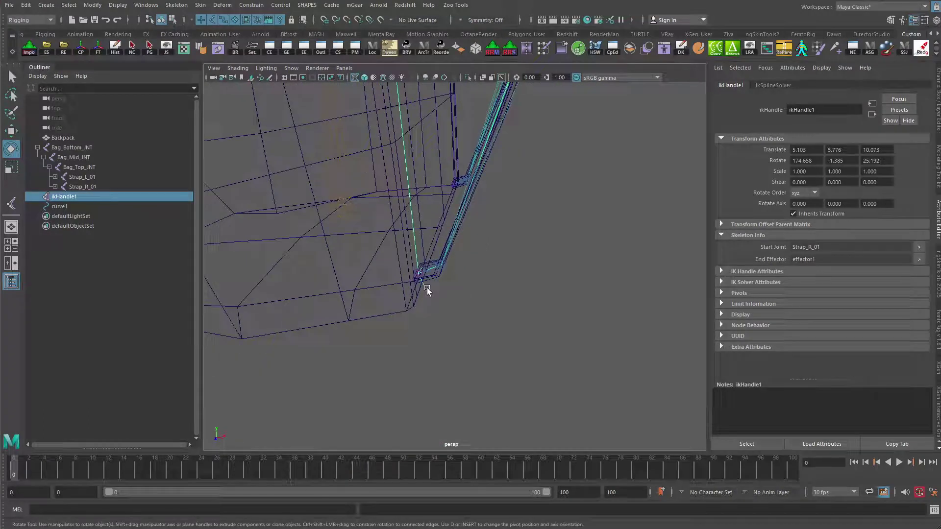
key("w")
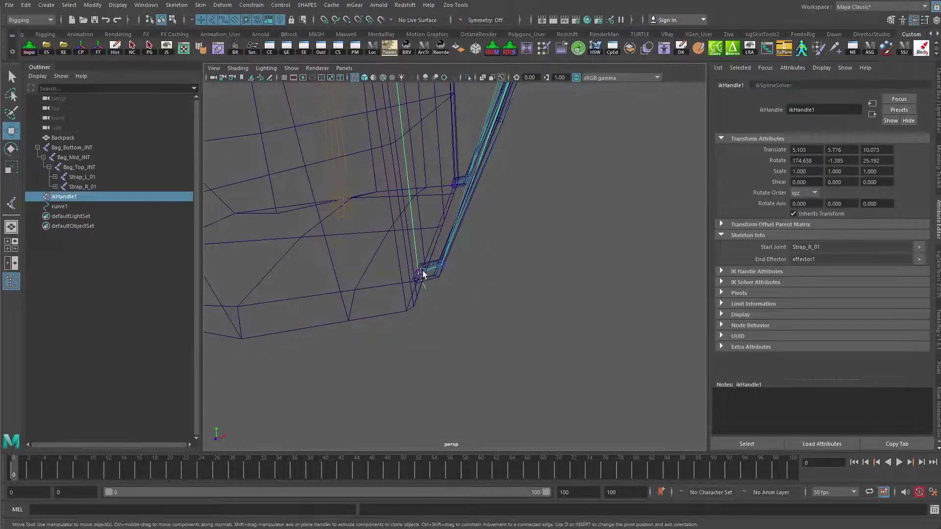
key("ctrl+a")
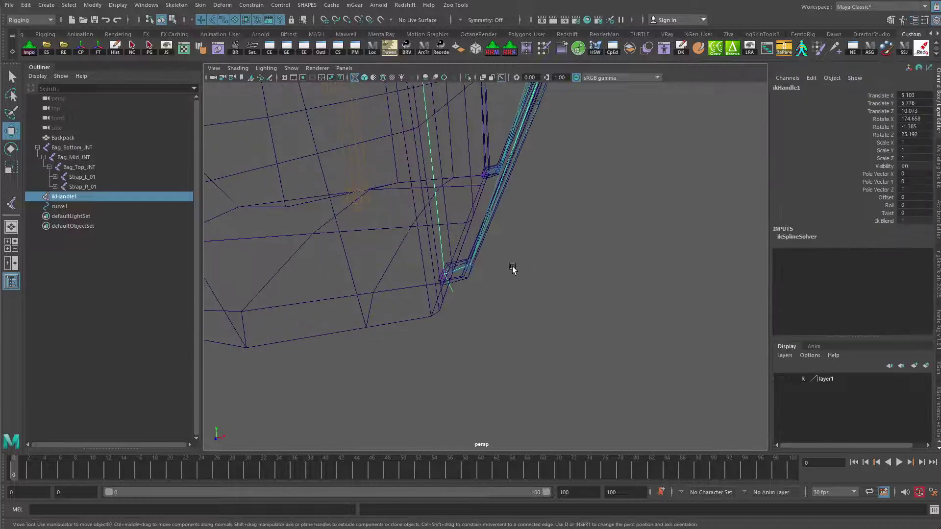
left_click_drag(495, 268, 460, 273, "alt")
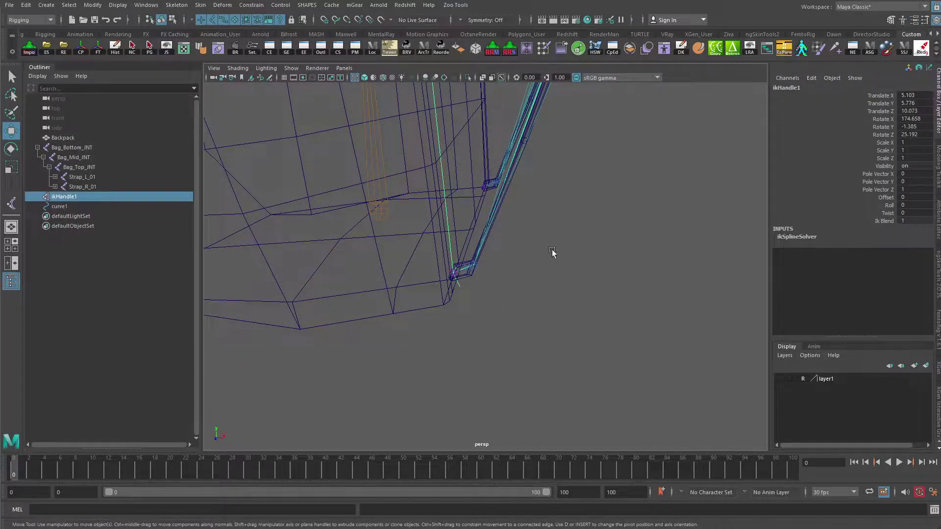
right_click_drag(552, 255, 317, 162, "alt")
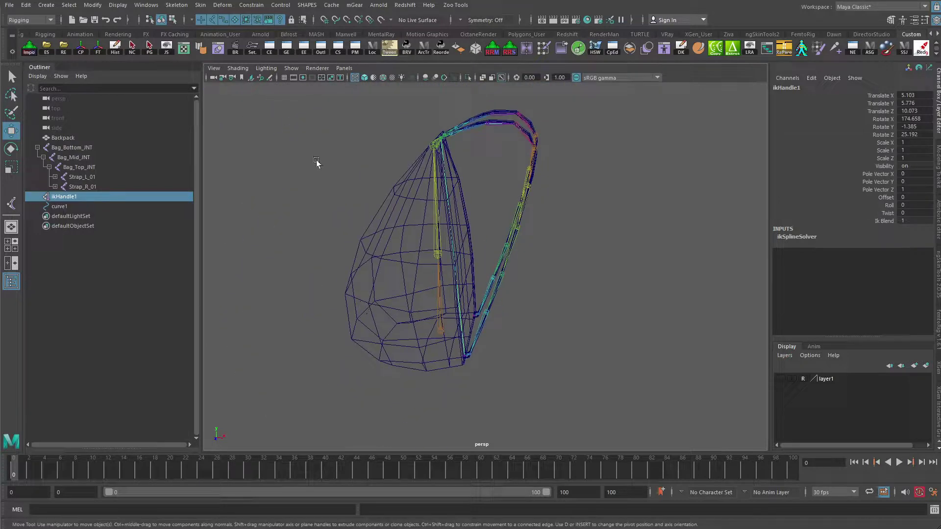
Step: Hide the IK handles and joints in the viewport
left_click(291, 68)
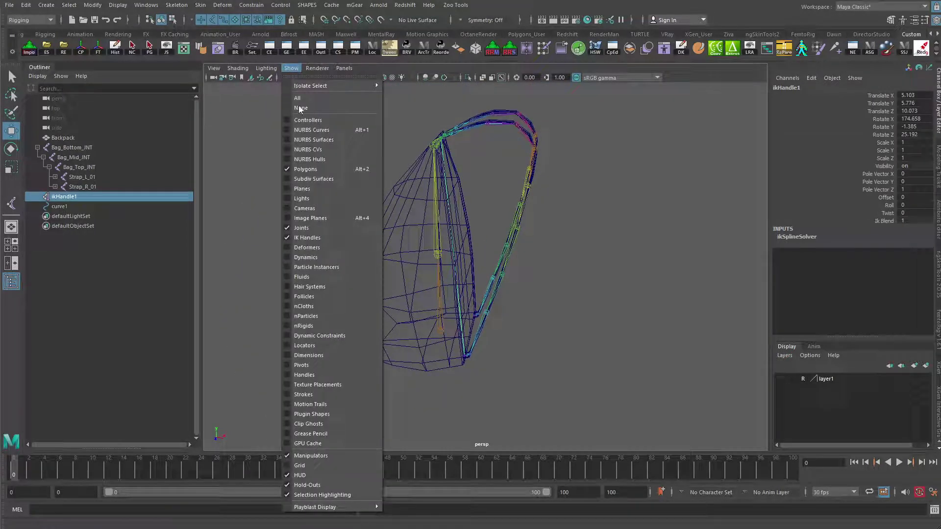
left_click(324, 239)
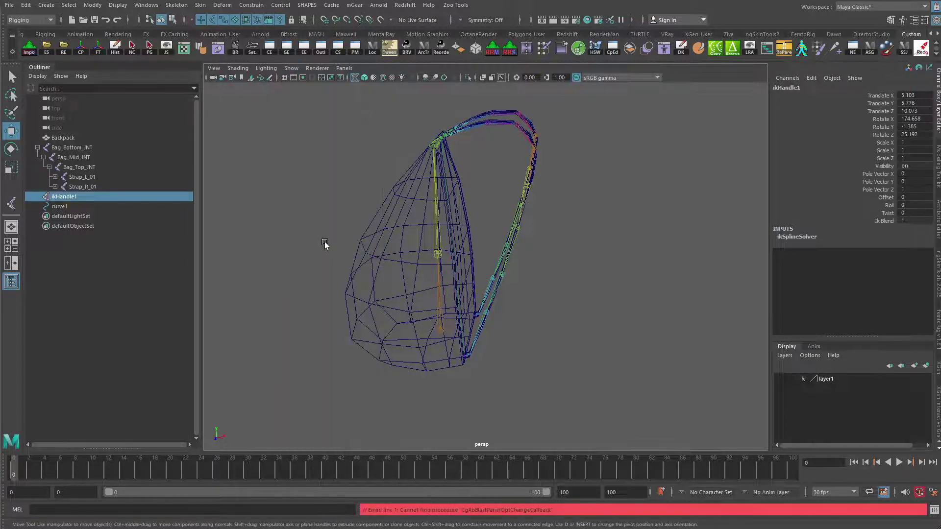
left_click(296, 69)
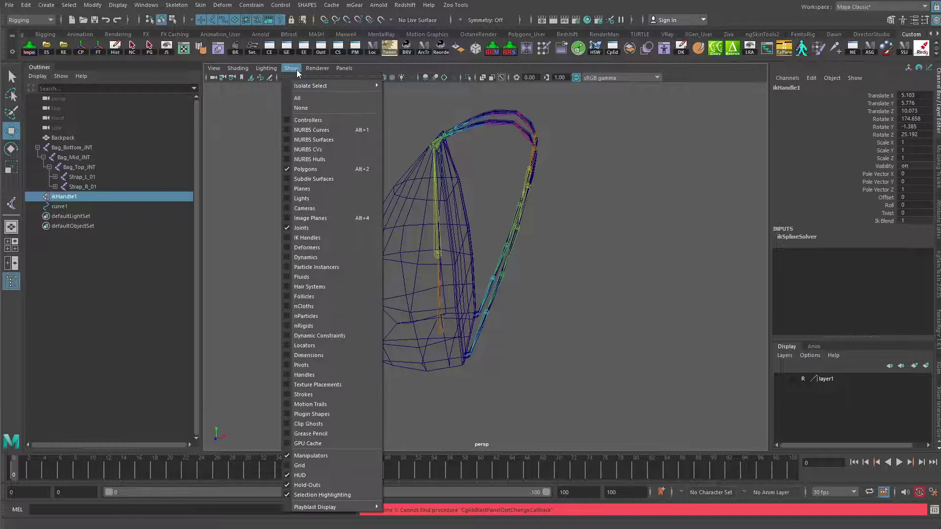
left_click(300, 228)
Step: Hide the polygons and show NURBS curves so only the strap's spline curve is displayed
right_click_drag(418, 351, 579, 350, "alt")
middle_click_drag(458, 318, 413, 253, "alt")
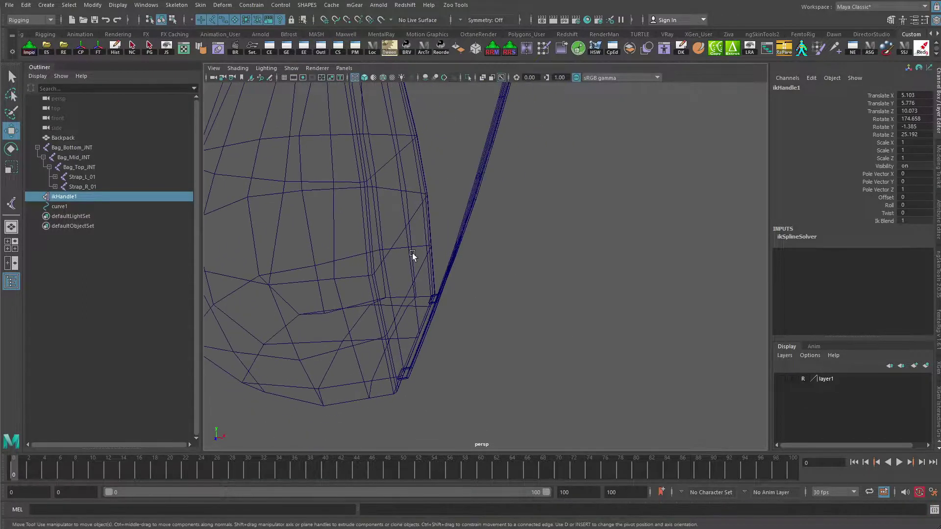
left_click_drag(413, 253, 434, 277, "alt")
key("ctrl+1")
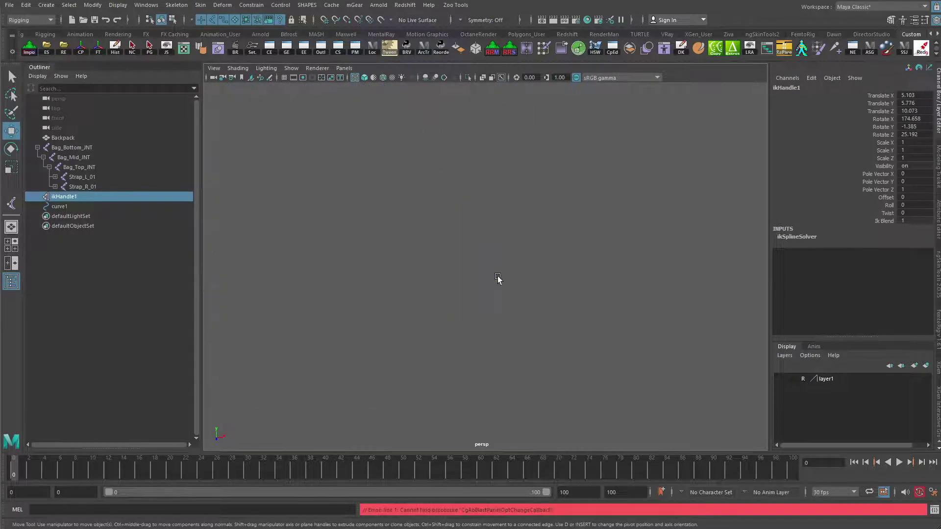
key("alt+2")
left_click_drag(487, 257, 407, 269, "alt")
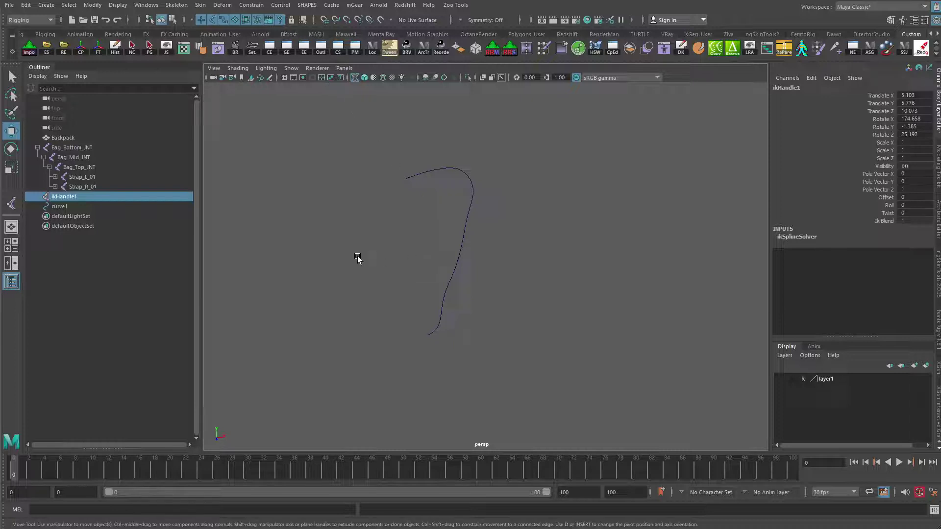
mouse_move(399, 273)
left_mouse_down("alt")
mouse_move(370, 270)
mouse_move(404, 274)
left_mouse_up("alt")
right_click_drag(404, 273, 501, 278, "alt")
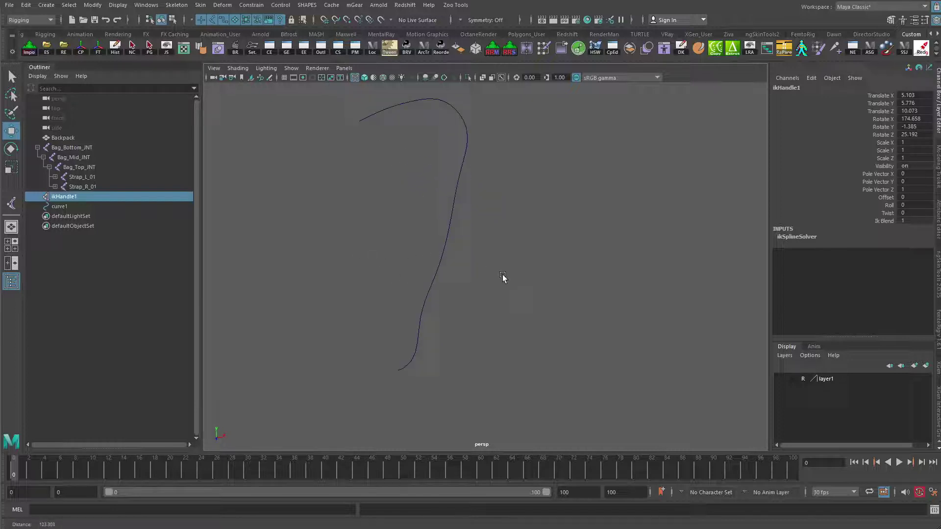
Step: Select the strap curve and try to display its control vertices for editing
left_click(431, 277)
left_click_drag(392, 314, 406, 294, "alt")
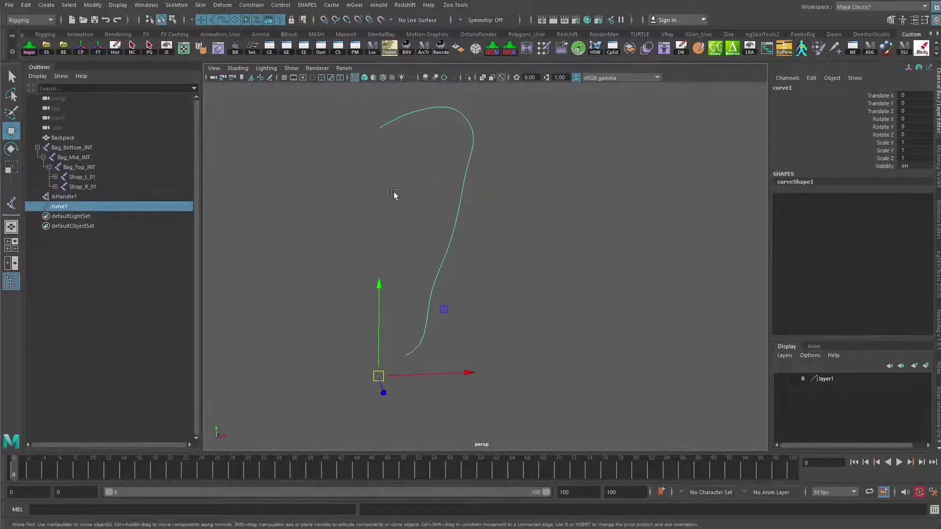
left_click_drag(393, 195, 428, 240, "alt")
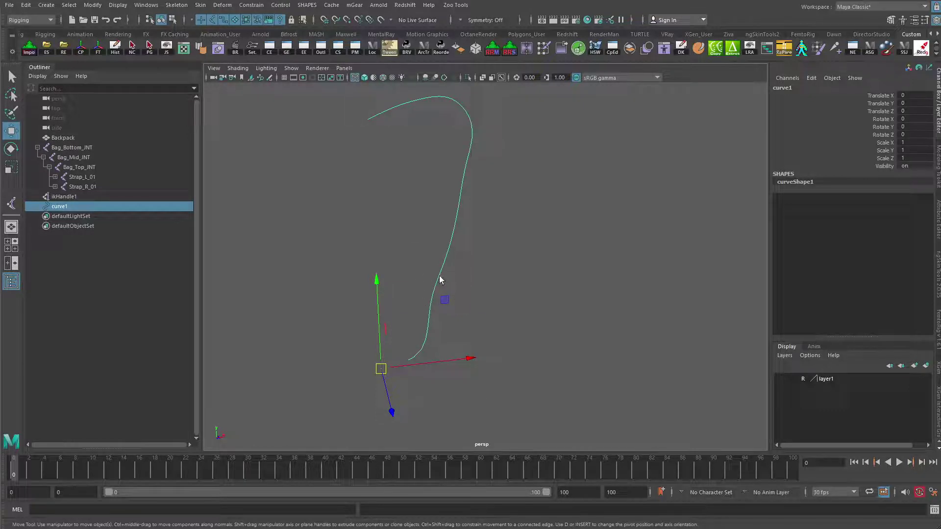
right_click_drag(439, 280, 379, 275)
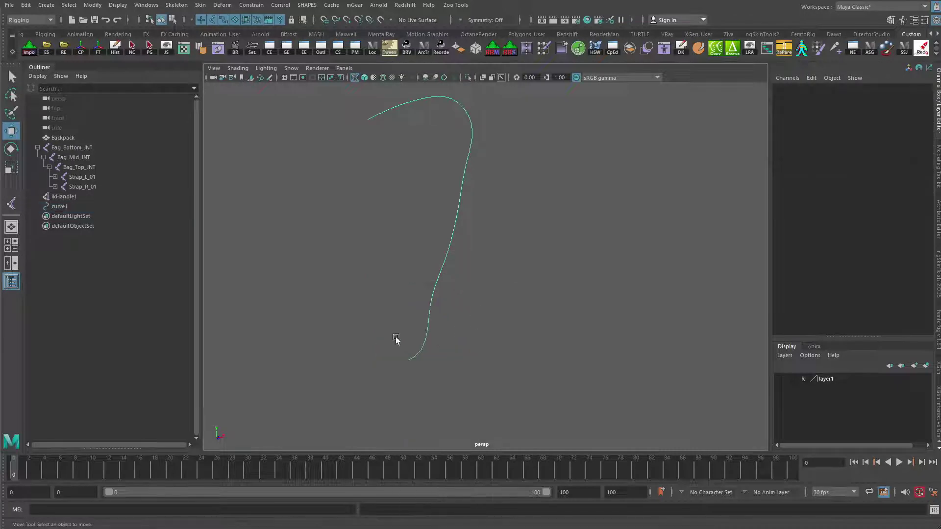
scroll(397, 328, "up", 4)
right_click_drag(414, 285, 385, 275)
left_click_drag(418, 255, 332, 252, "alt")
middle_click_drag(331, 251, 337, 256, "alt")
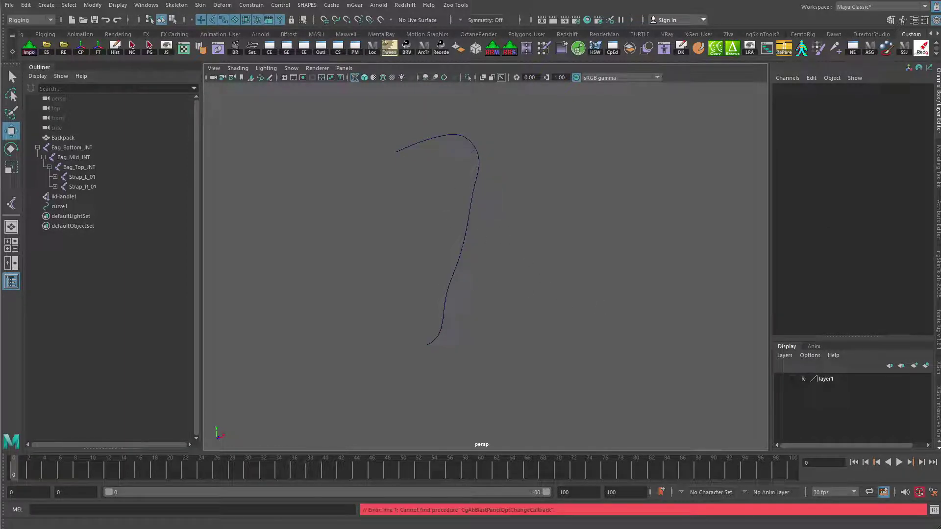
Step: Select the strap curve and switch it to control vertex editing
scroll(375, 243, "up", 2)
middle_click_drag(435, 204, 434, 227, "alt")
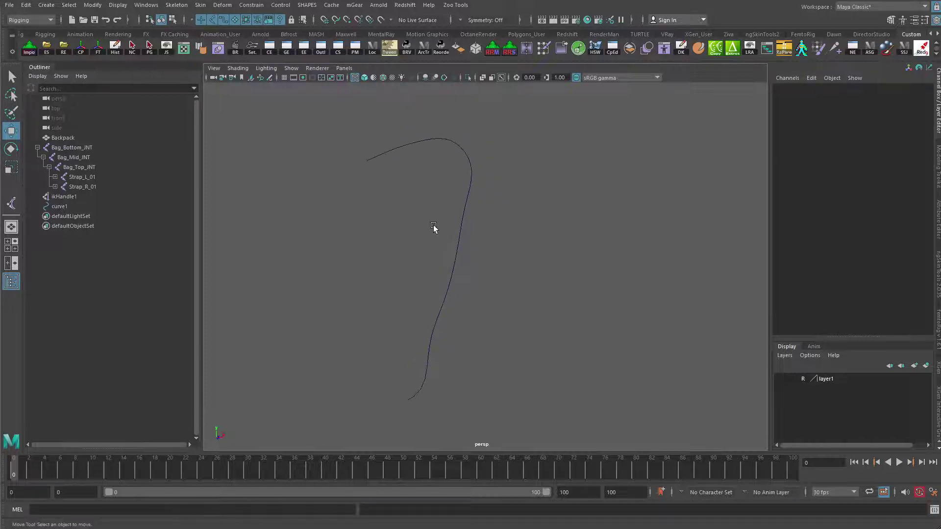
left_click(461, 219)
right_click_drag(470, 221, 399, 225)
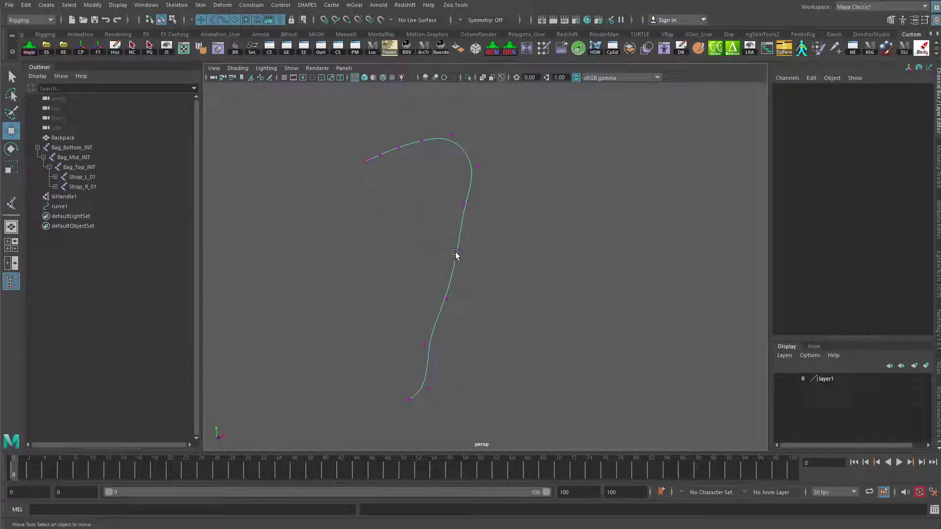
Step: Move a control vertex near the curve's lower end away from the bag, and undo the move
middle_click_drag(388, 274, 367, 253, "alt")
middle_click_drag(342, 348, 343, 340, "alt")
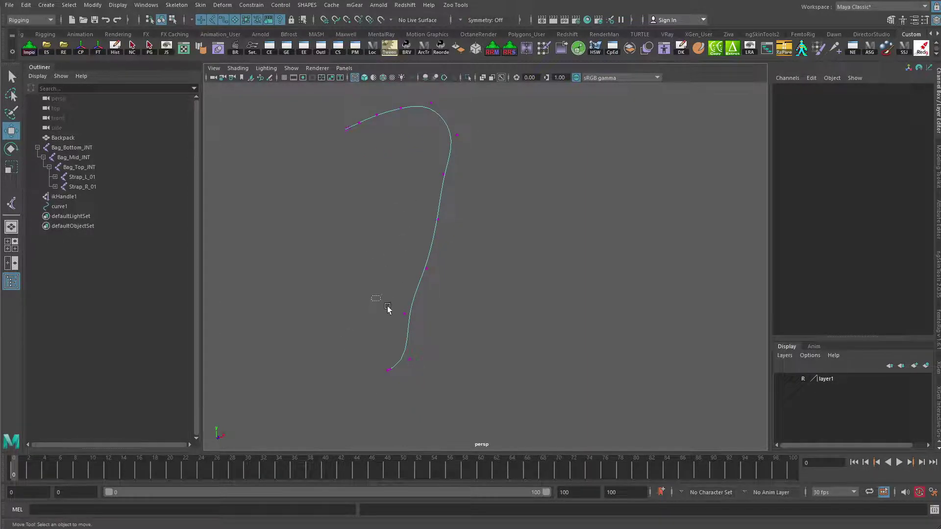
left_click_drag(385, 305, 447, 315)
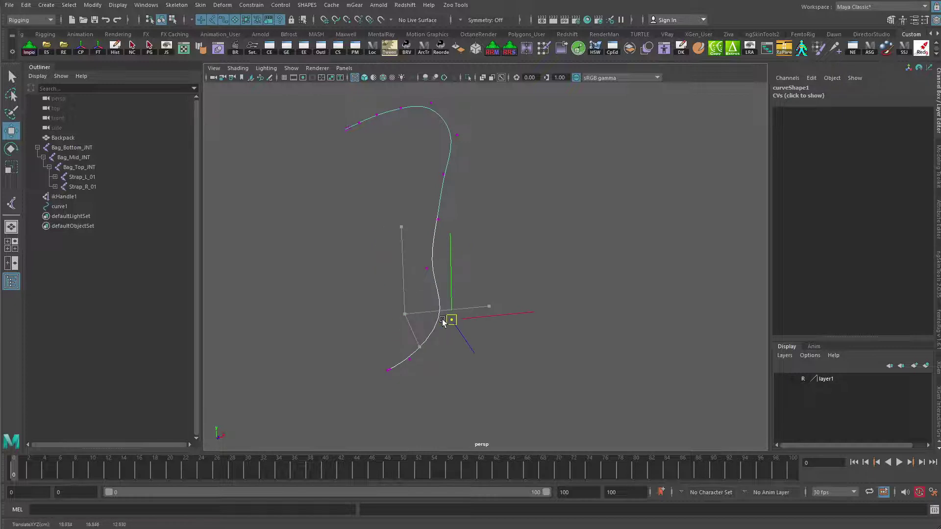
key("ctrl+z")
Step: Show the joints and the backpack mesh in the viewport together with the curve
left_click(293, 67)
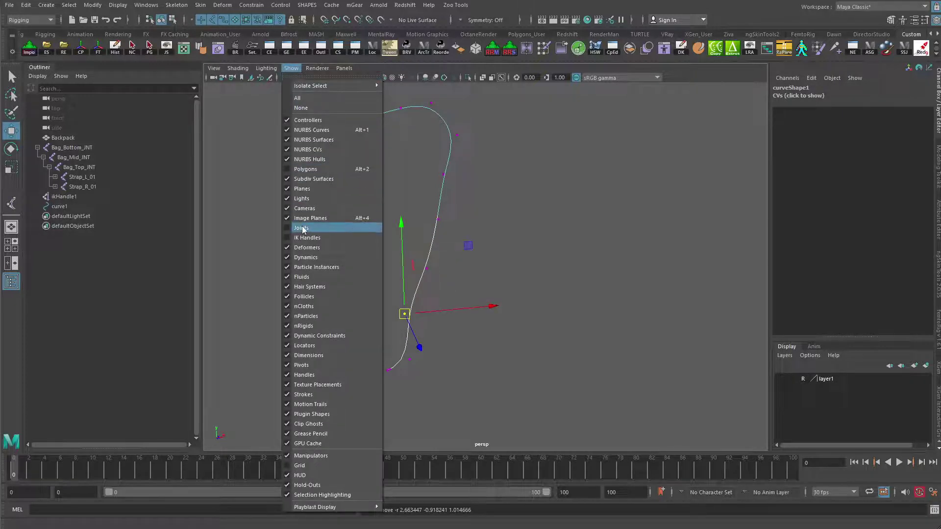
left_click(319, 219)
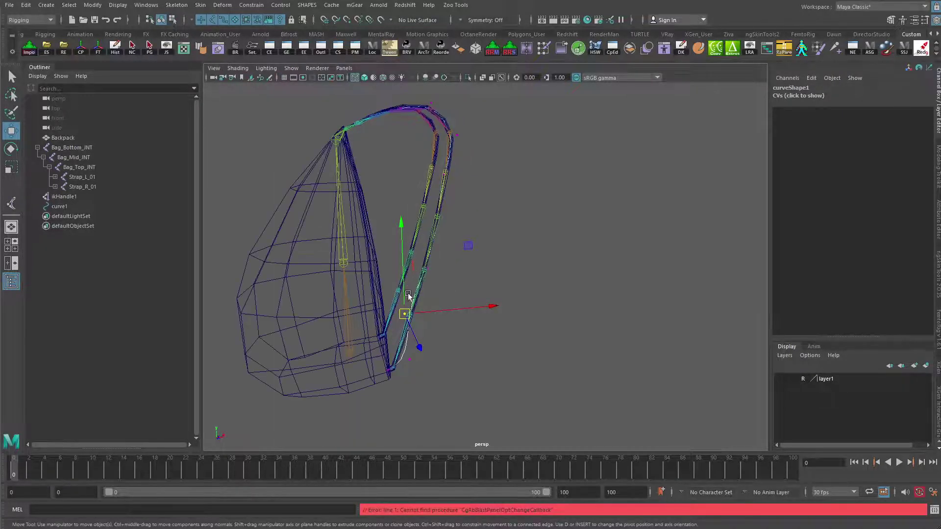
Step: Test-move the control vertex near the strap curve's lower end in wireframe and shaded display, undoing each move
left_click_drag(405, 314, 440, 325)
scroll(537, 315, "up", 5)
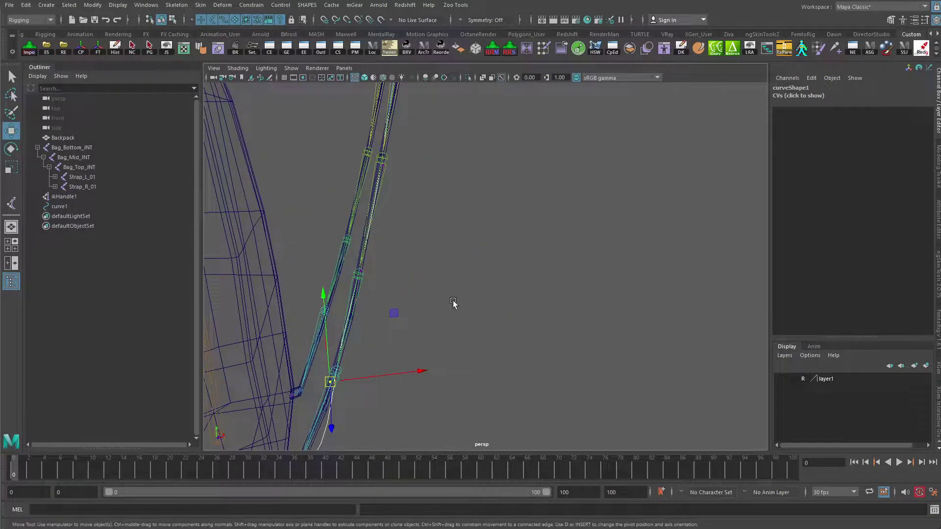
key("5")
scroll(338, 377, "down", 8)
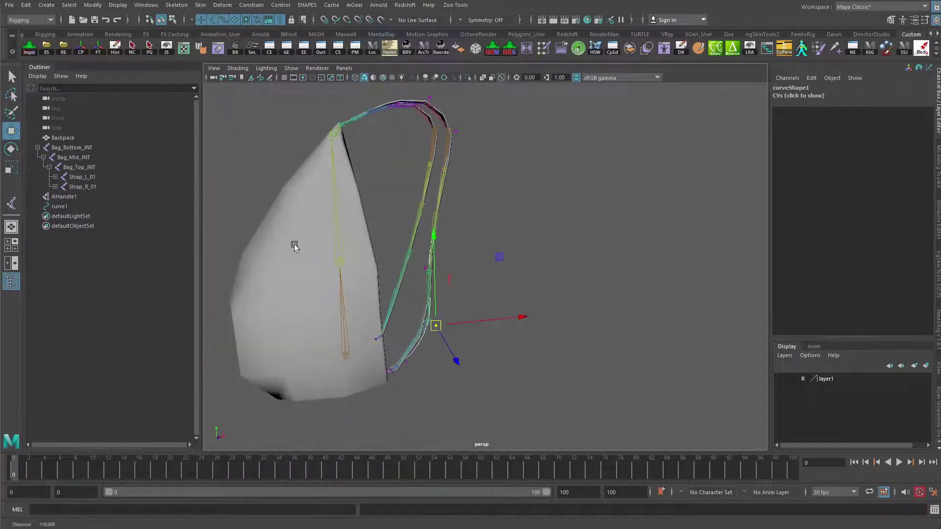
key("ctrl+z")
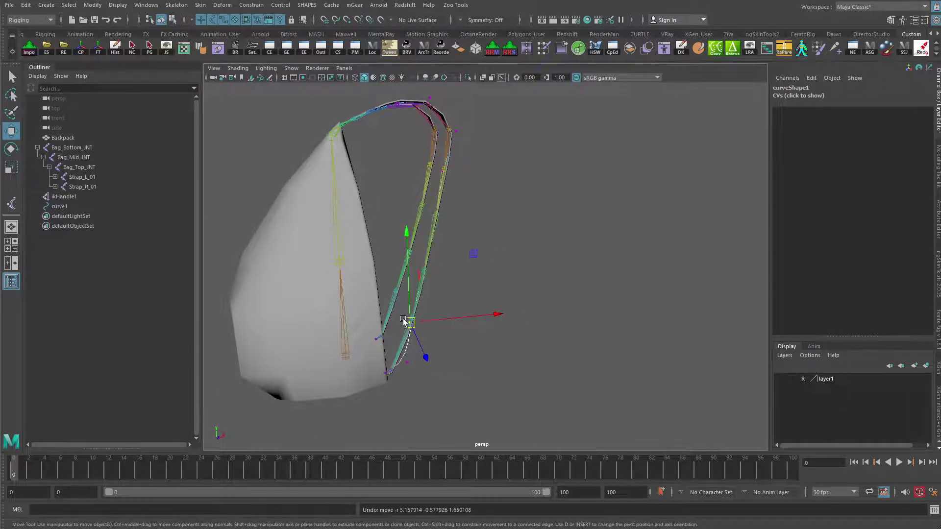
left_click_drag(403, 321, 463, 319)
key("ctrl+z")
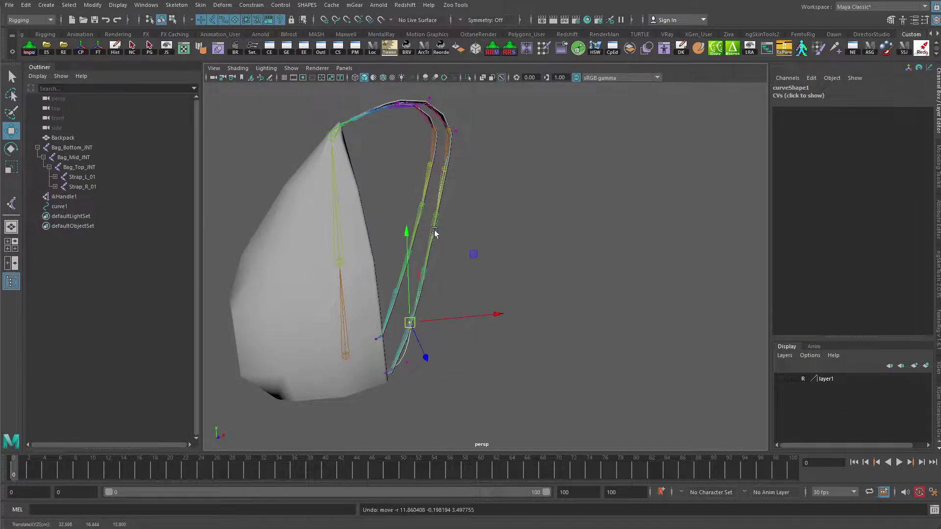
Step: Move the control vertex at the strap curve's upper bend outward, and undo the move
left_click(457, 127)
left_click(454, 133)
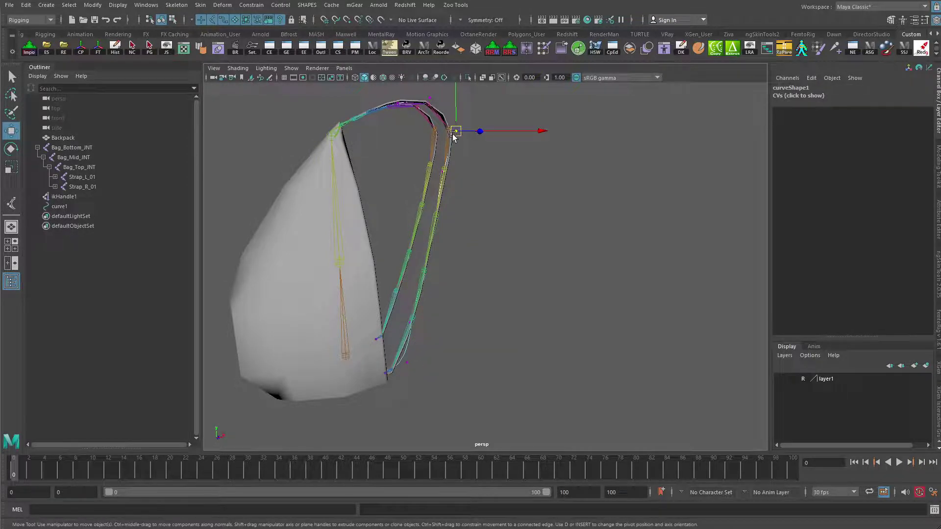
left_click_drag(454, 133, 493, 145)
key("ctrl+z")
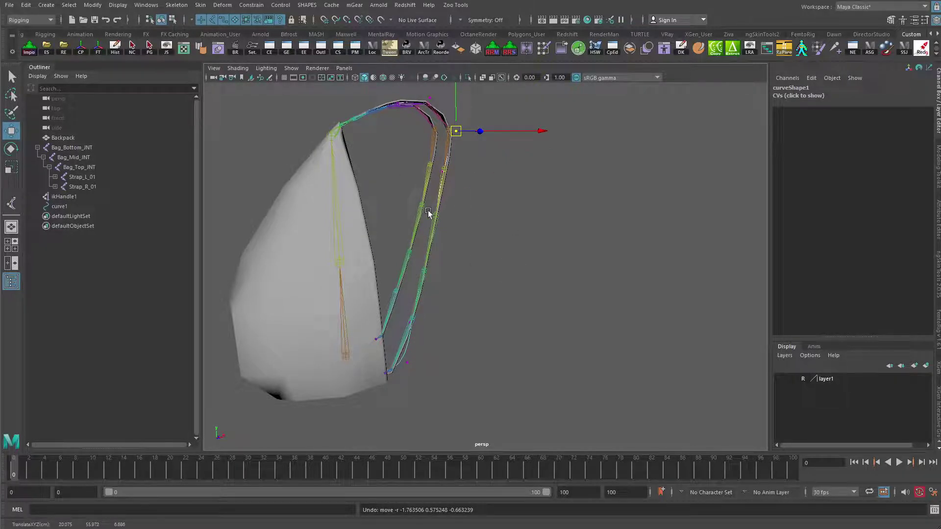
Step: Return the strap curve to object selection and hide the joints and backpack mesh so only the curve is displayed
left_click_drag(427, 211, 416, 210, "alt")
right_click_drag(417, 209, 454, 173, "alt")
middle_click_drag(454, 172, 516, 310, "alt")
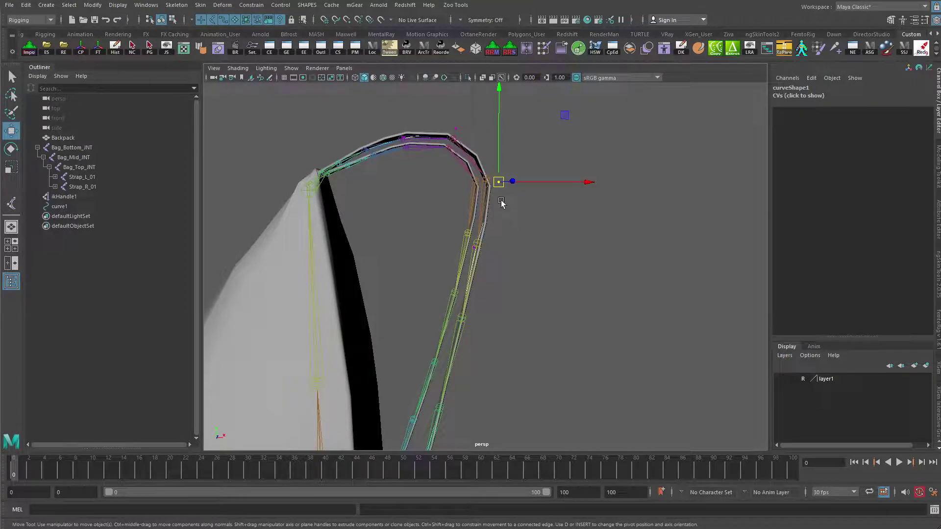
right_click_drag(501, 201, 534, 187)
left_click(291, 68)
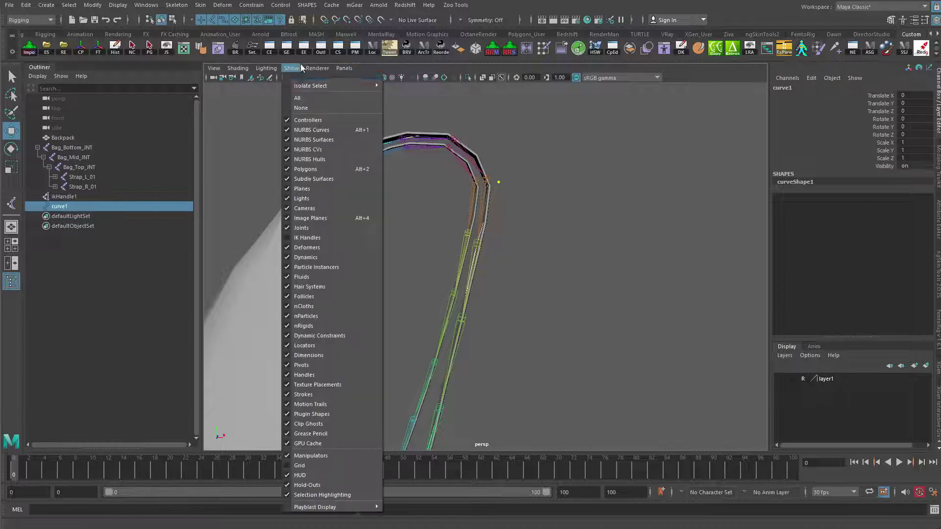
left_click(309, 237)
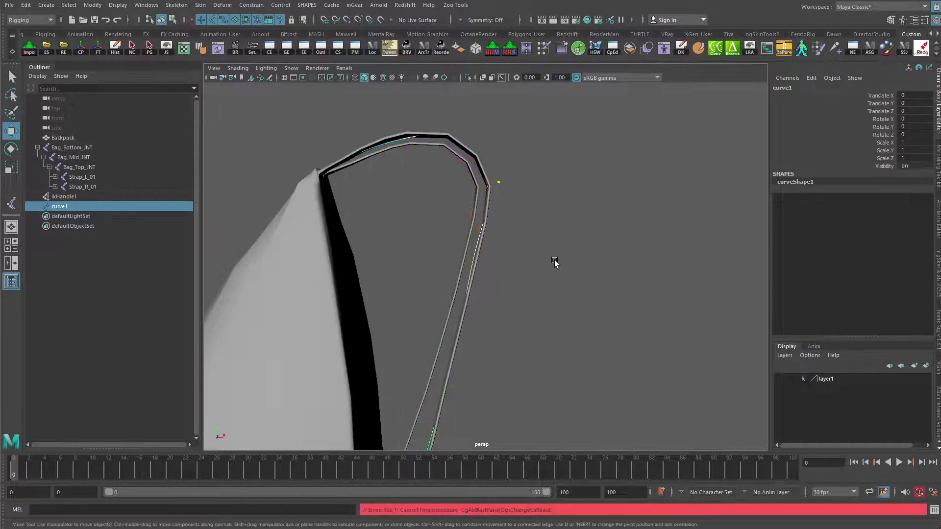
key("alt+2")
key("f")
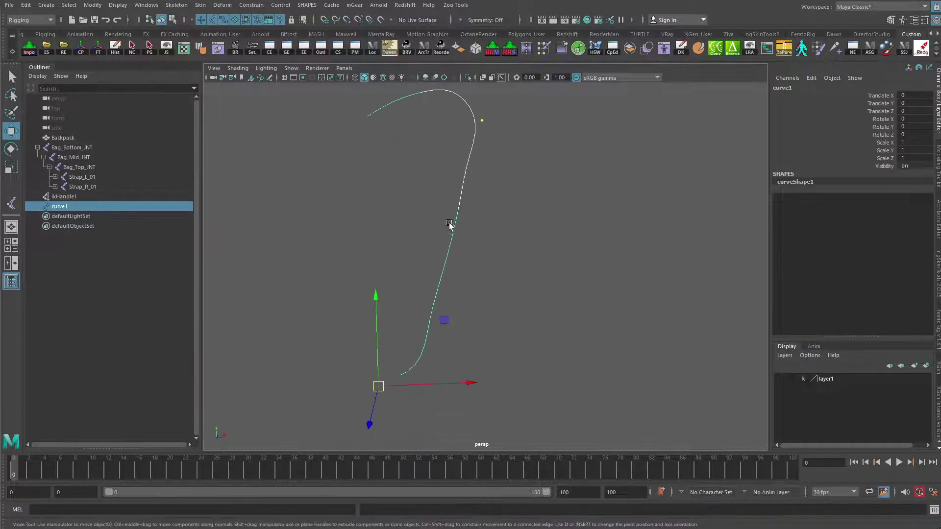
Step: Switch the strap curve to control vertex editing
left_click(454, 225)
left_click(454, 224)
right_click_drag(454, 224, 428, 216)
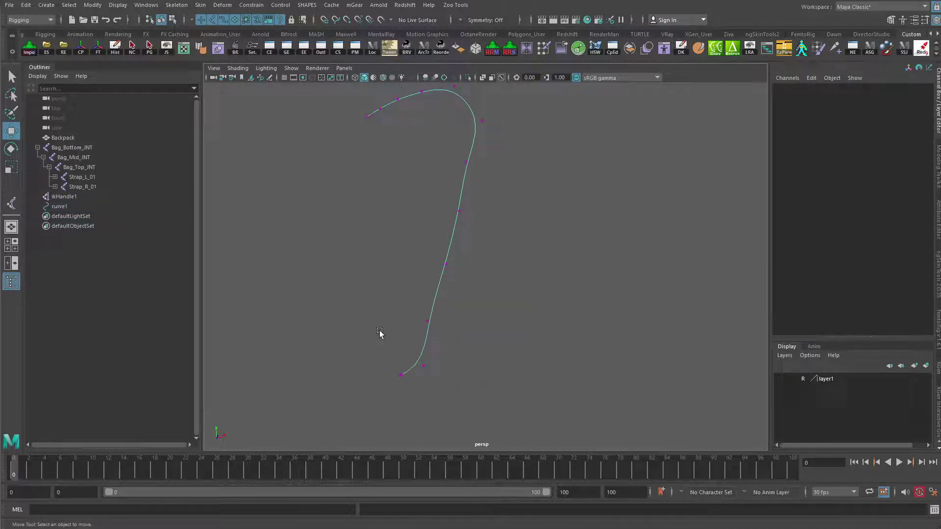
Step: Select the first three control vertices at the curve's upper end and create a cluster deformer on them
middle_click_drag(333, 242, 364, 311, "alt")
right_click_drag(363, 311, 389, 250, "alt")
middle_click_drag(306, 196, 388, 303, "alt")
right_click_drag(388, 303, 464, 275, "alt")
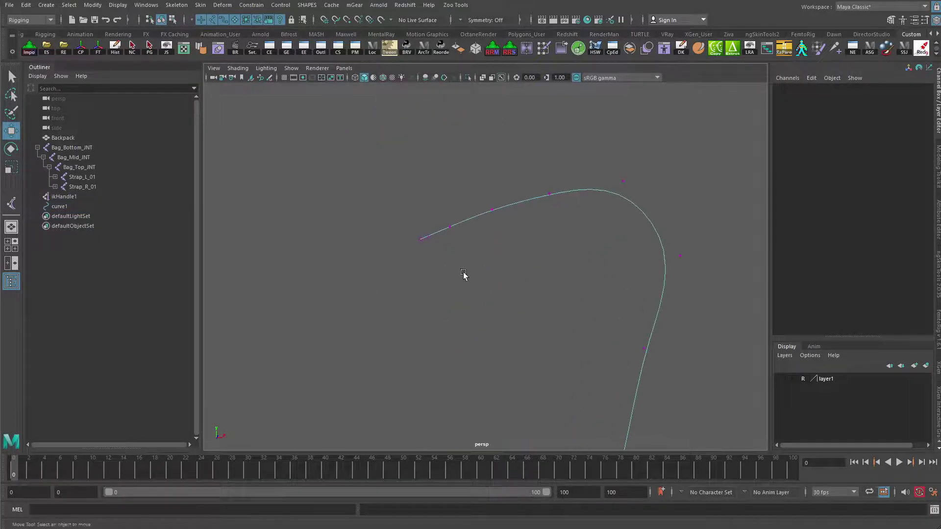
left_click_drag(397, 198, 466, 271)
left_click_drag(411, 262, 449, 267, "alt")
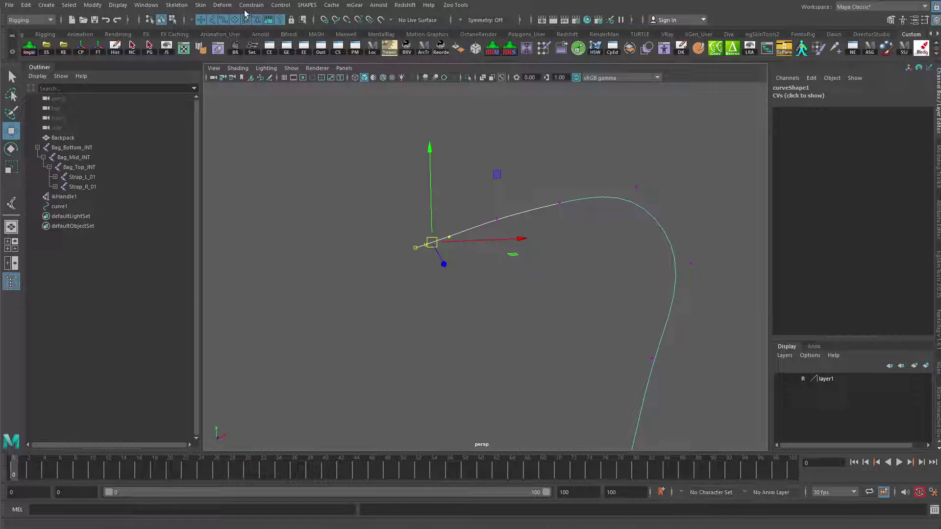
left_click(222, 5)
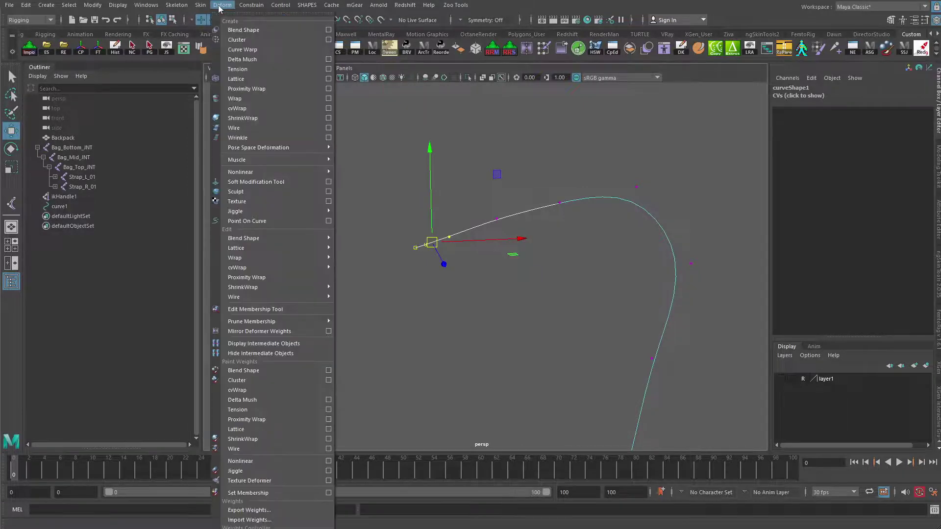
left_click(250, 40)
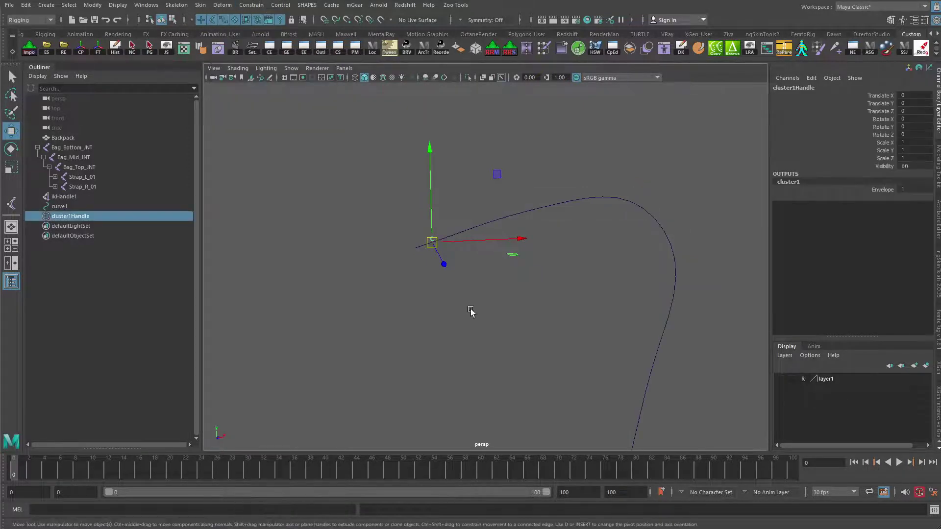
Step: Test-move the cluster handle at the curve's upper end, and undo the move
left_click(470, 313)
left_click(431, 242)
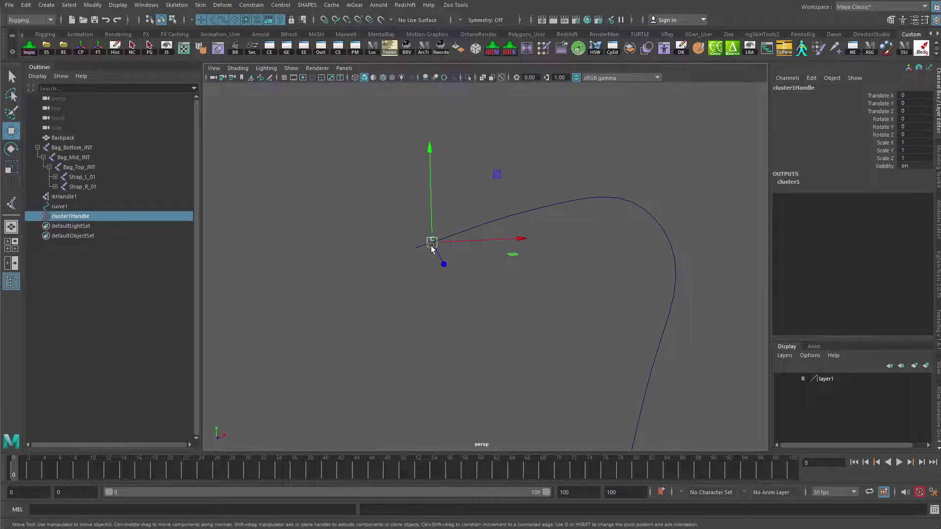
mouse_move(431, 245)
left_mouse_down()
mouse_move(423, 200)
mouse_move(437, 248)
left_mouse_up()
key("ctrl+z")
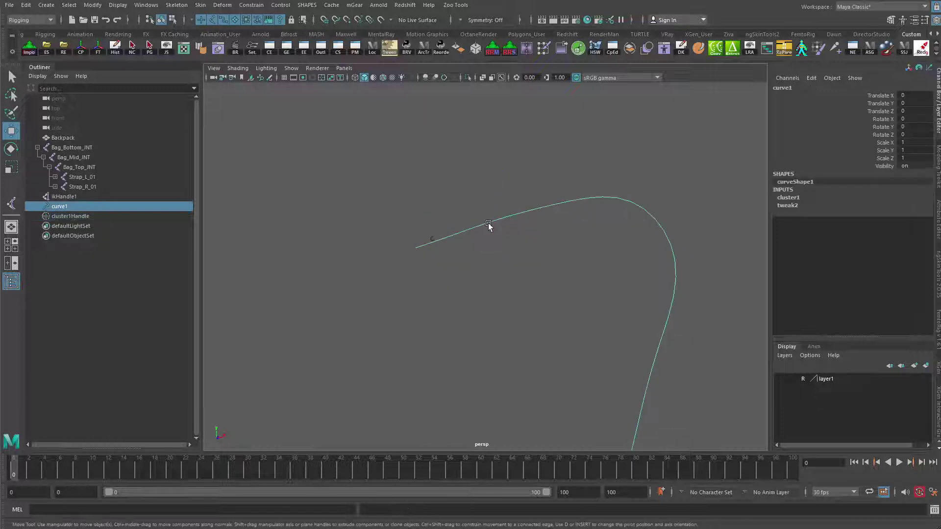
Step: Create a cluster on the next two control vertices, just before the curve's upper bend
right_click_drag(489, 226, 466, 222)
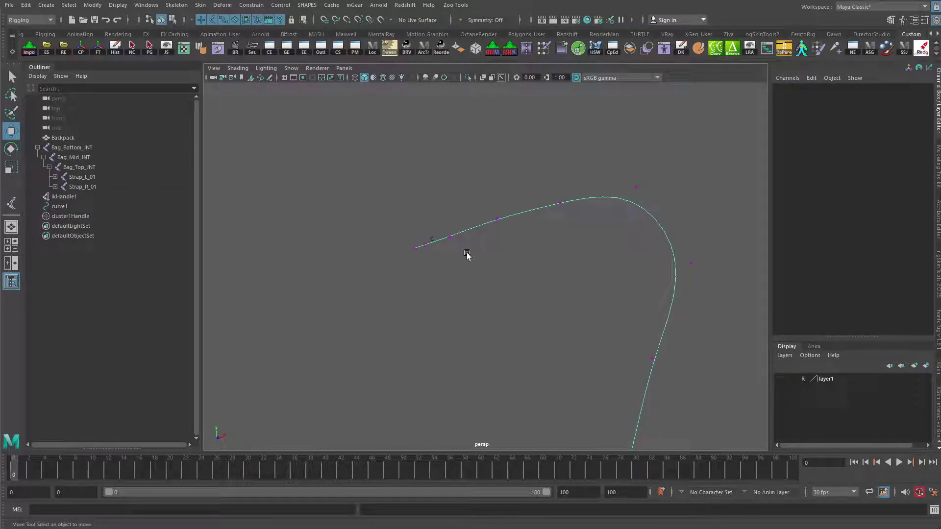
left_click_drag(487, 179, 583, 242)
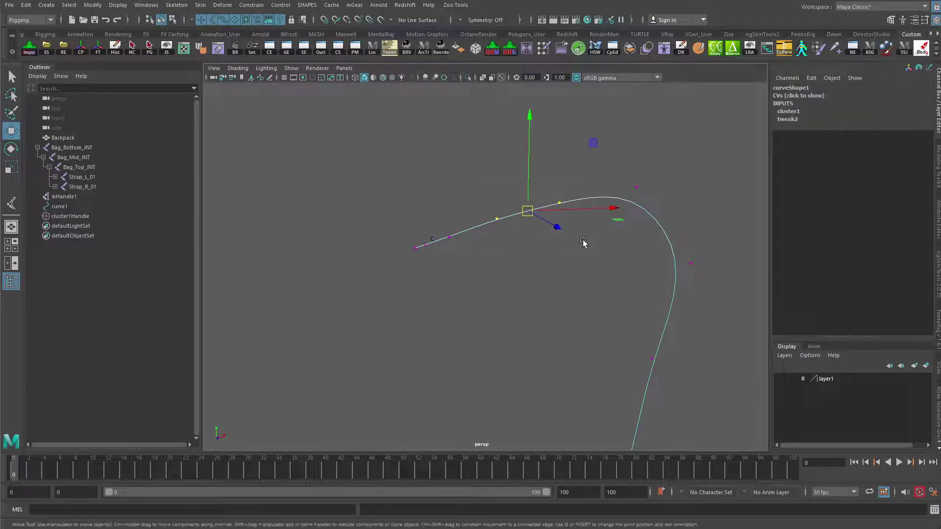
key("g")
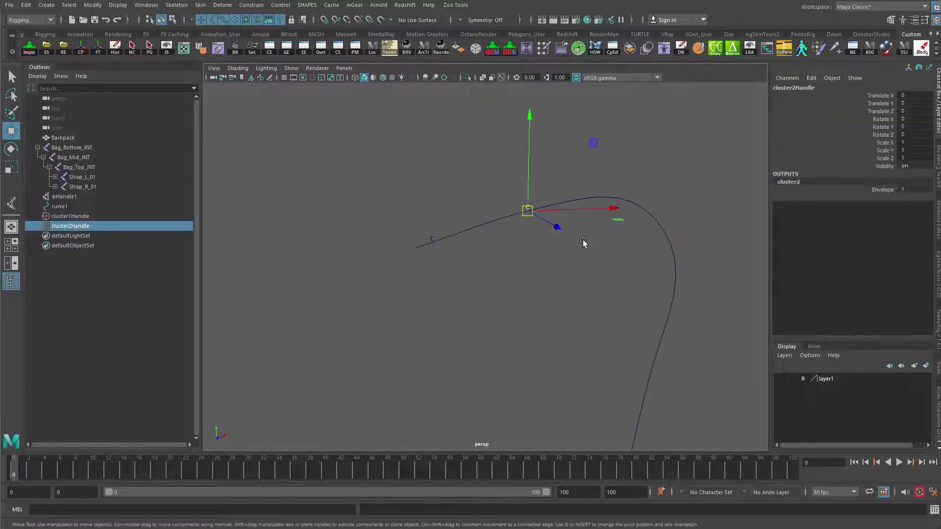
Step: Select the two control vertices around the curve's upper bend and create a cluster on them
left_click(592, 199)
right_click_drag(593, 196, 547, 205)
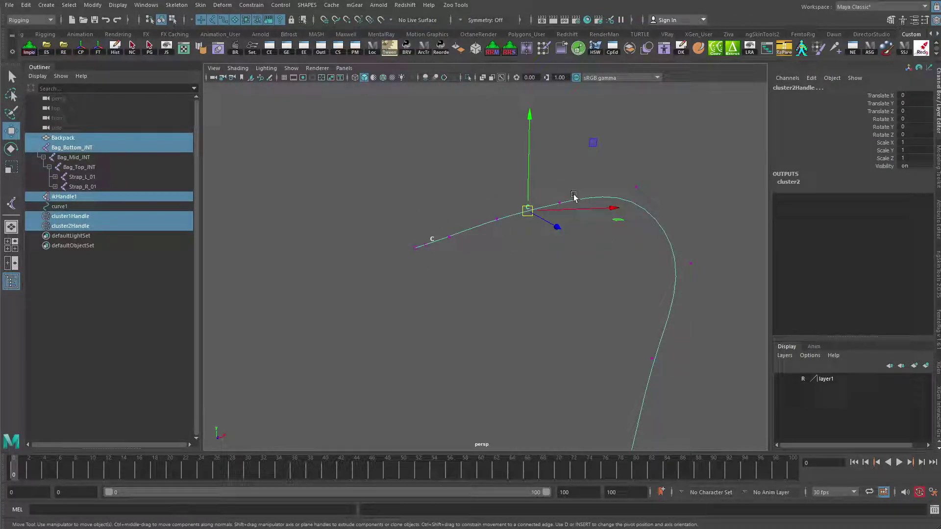
left_click_drag(632, 170, 671, 229)
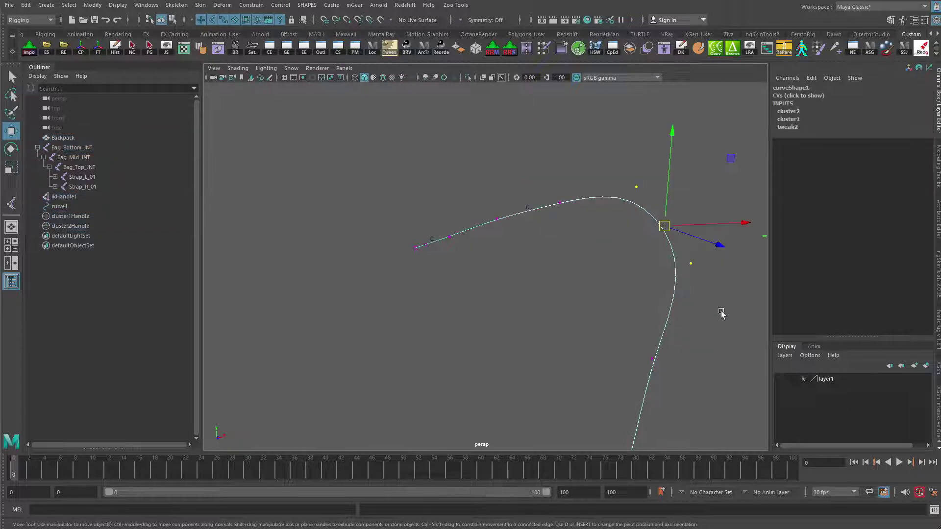
key("ctrl+shift+a")
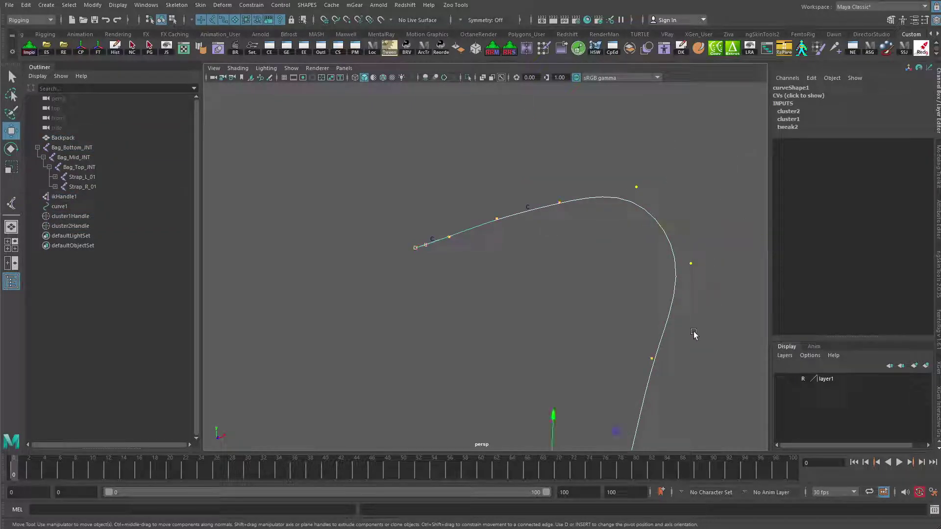
middle_click_drag(683, 315, 614, 294, "alt")
left_click_drag(540, 146, 637, 261)
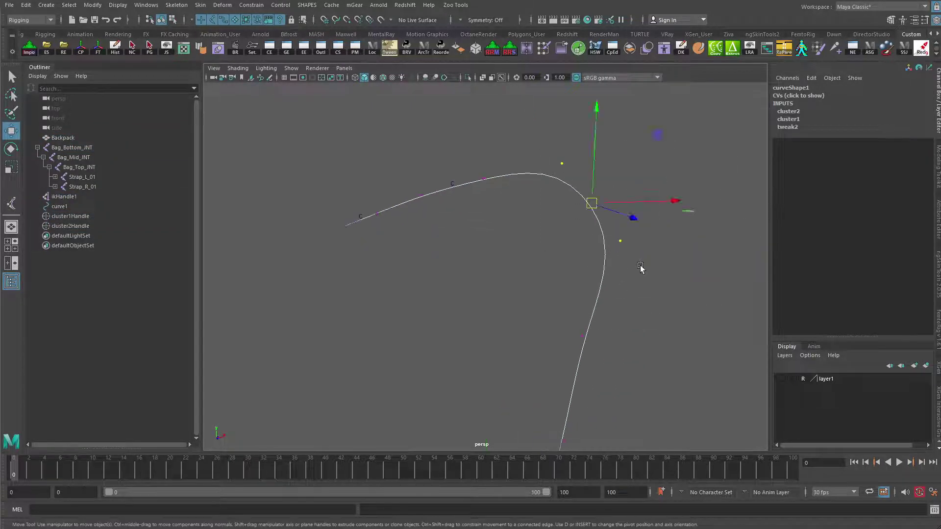
left_click(222, 5)
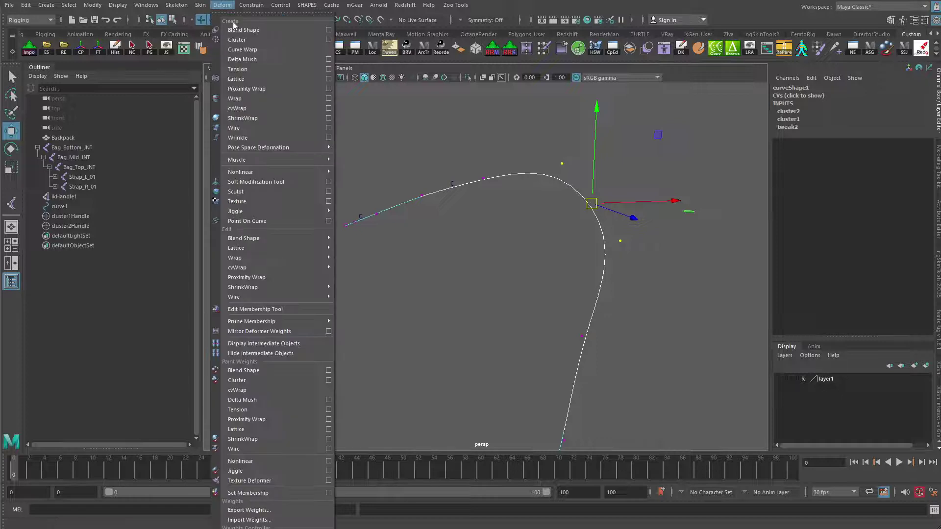
left_click(240, 39)
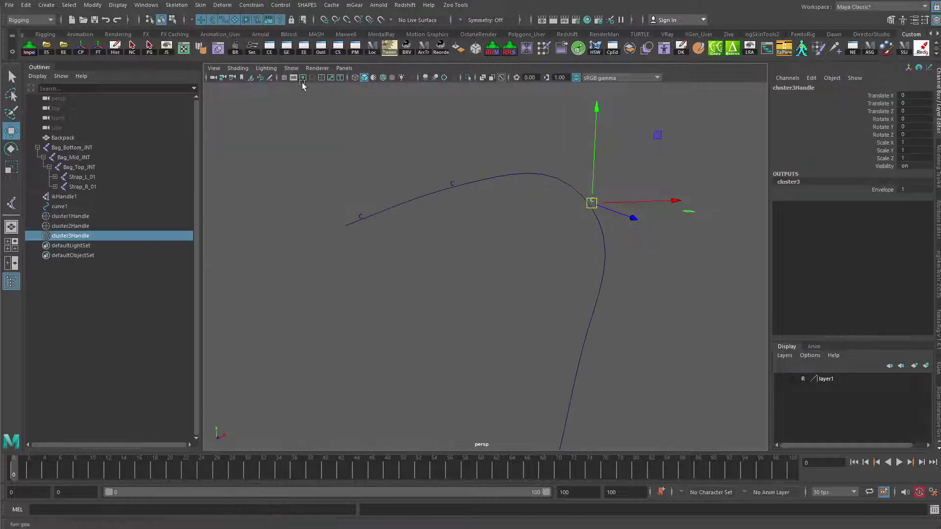
Step: Create a cluster on the next two control vertices, just below the curve's upper bend
left_click(606, 280)
right_click(606, 279)
right_click_drag(604, 278, 570, 279)
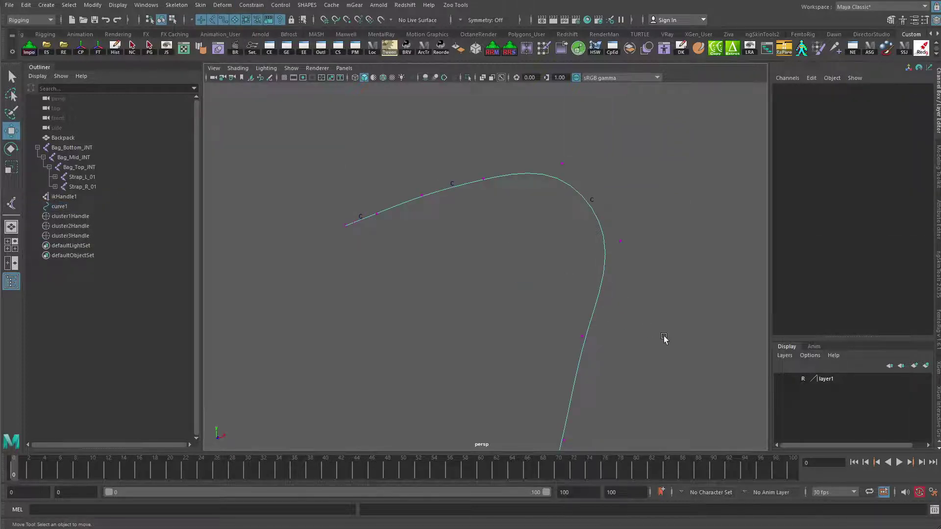
middle_click_drag(664, 337, 669, 206, "alt")
left_click_drag(523, 192, 640, 367)
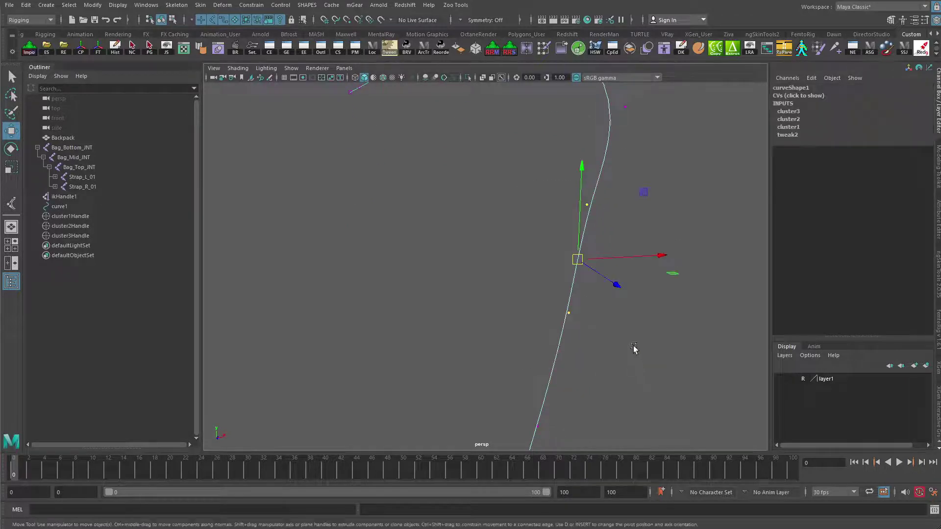
key("g")
Step: Create a cluster on the following two control vertices in the lower part of the strap curve
middle_click_drag(603, 372, 592, 231, "alt")
right_click(548, 228)
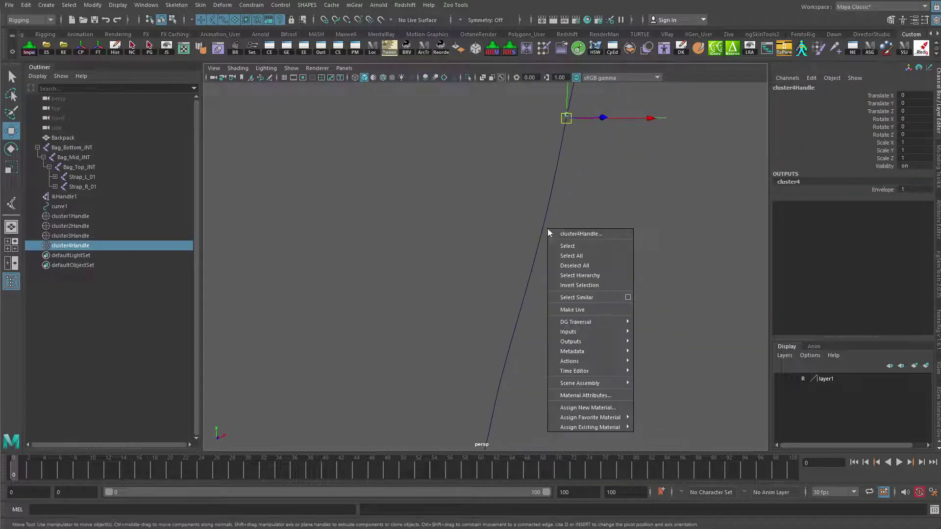
right_click_drag(541, 228, 466, 228)
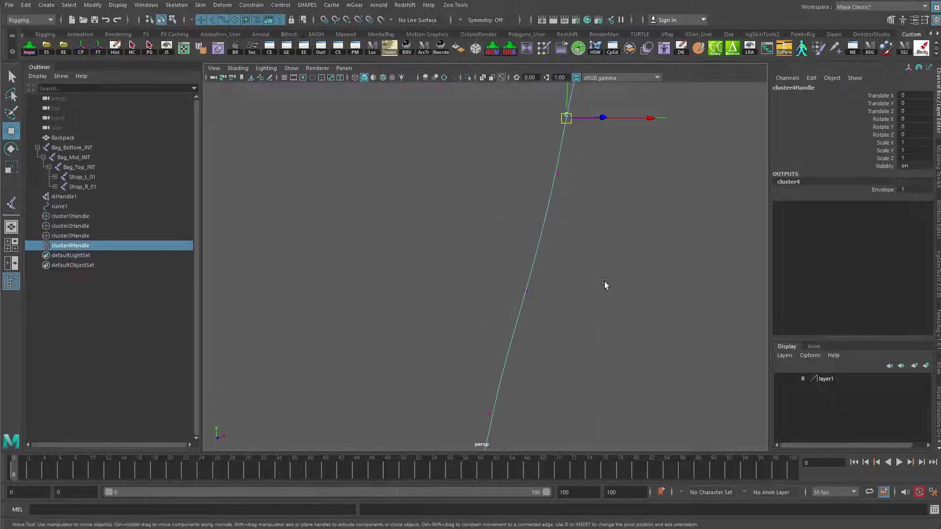
right_click_drag(603, 280, 485, 269, "alt")
left_click_drag(456, 260, 560, 366)
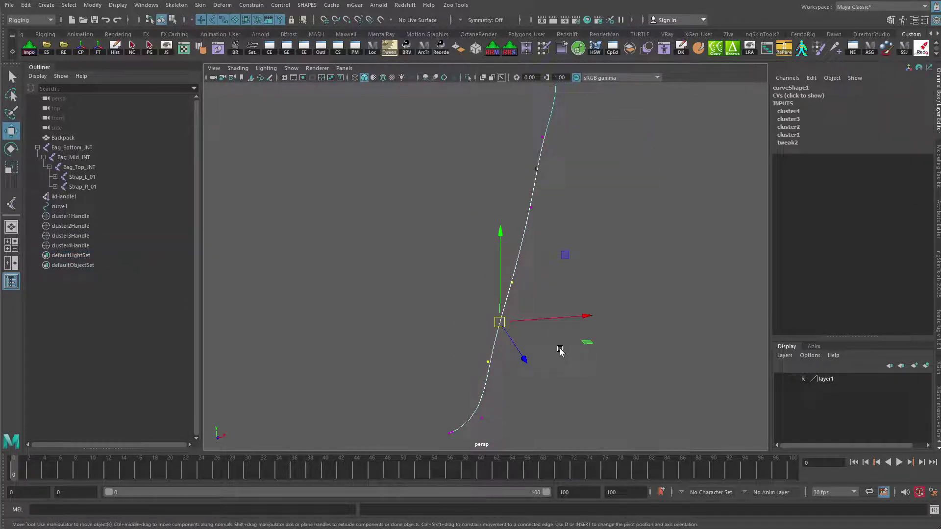
key("g")
Step: Create a cluster on the remaining control vertices at the curve's lower end
middle_click_drag(483, 338, 499, 268, "alt")
right_click_drag(501, 317, 452, 324)
left_click_drag(451, 323, 508, 326, "alt")
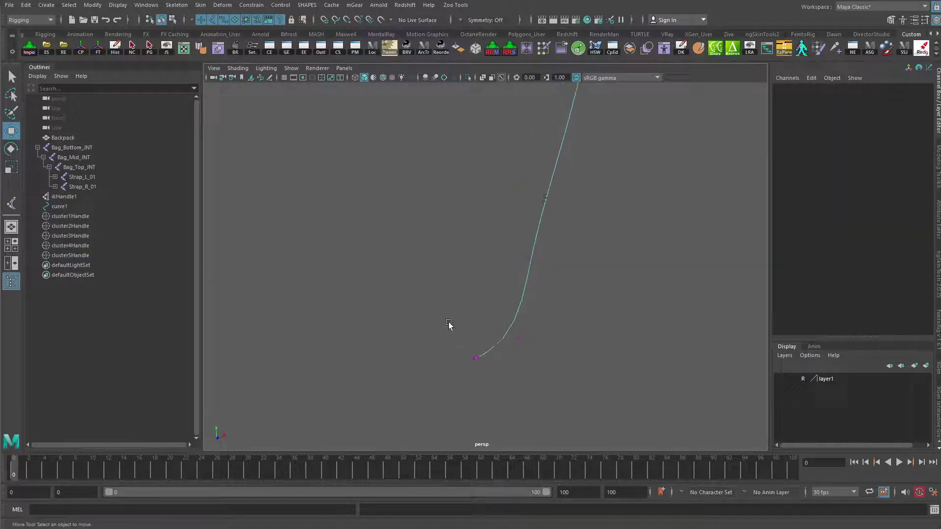
left_click_drag(448, 321, 576, 380)
key("ctrl+alt+c")
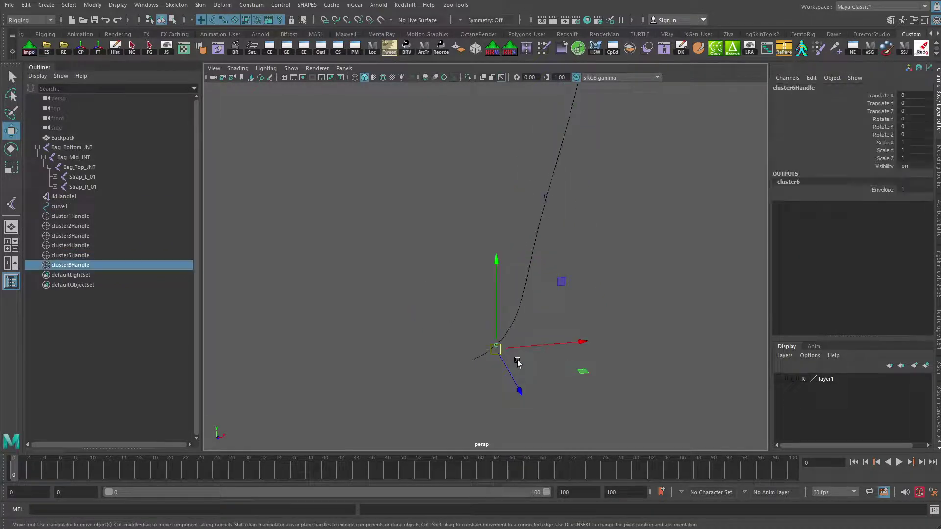
left_click_drag(633, 294, 529, 292, "alt")
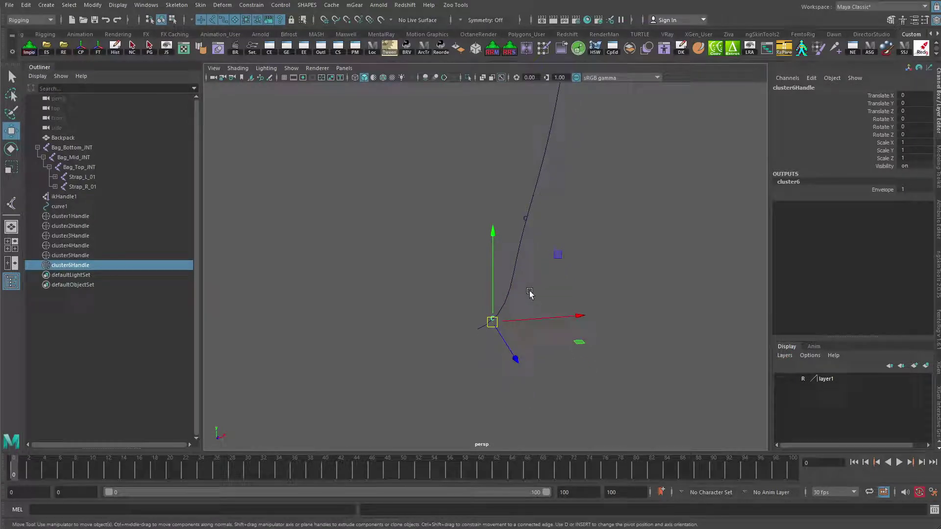
middle_click_drag(590, 160, 564, 316, "alt")
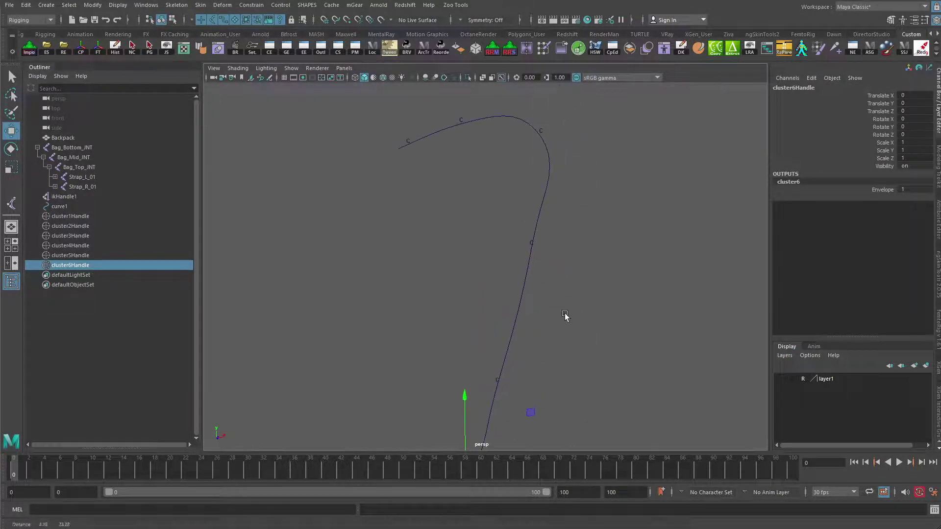
Step: Show the backpack mesh and the joints in the viewport again, alongside the strap curve and its clusters
scroll(567, 266, "down", 1)
middle_click_drag(501, 267, 544, 208, "alt")
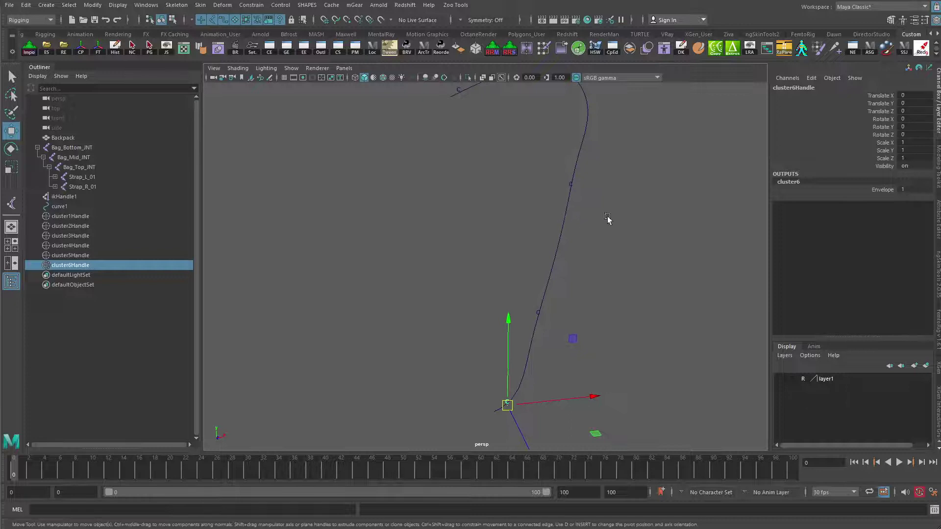
left_click_drag(609, 219, 502, 215, "alt")
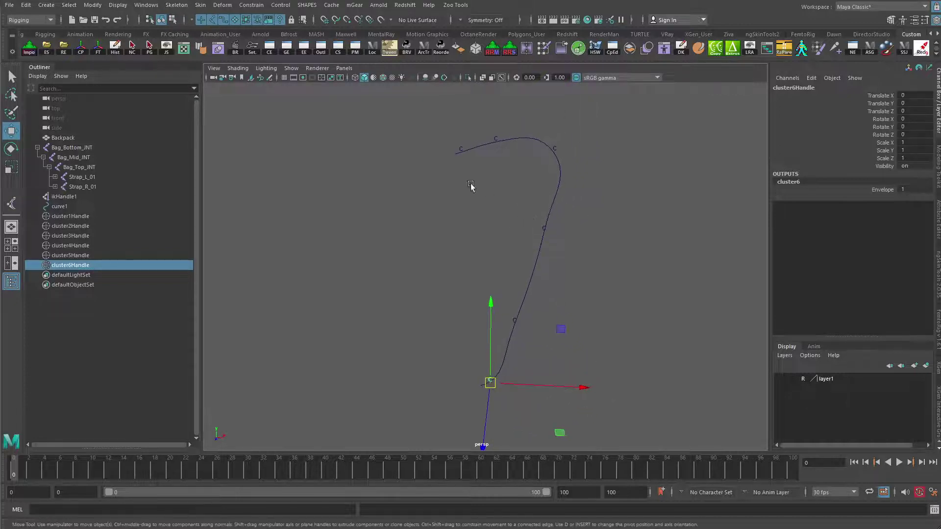
key("alt+c")
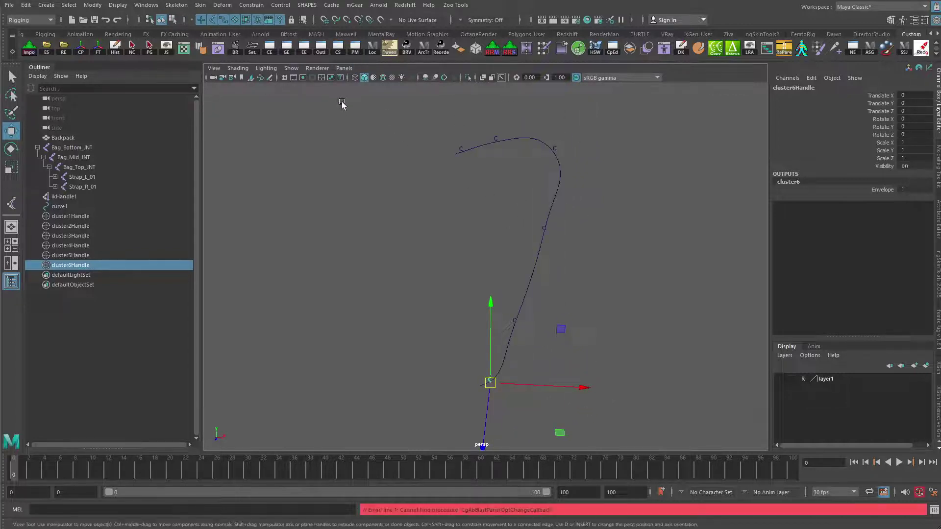
key("alt+p")
right_click_drag(343, 209, 580, 284, "alt")
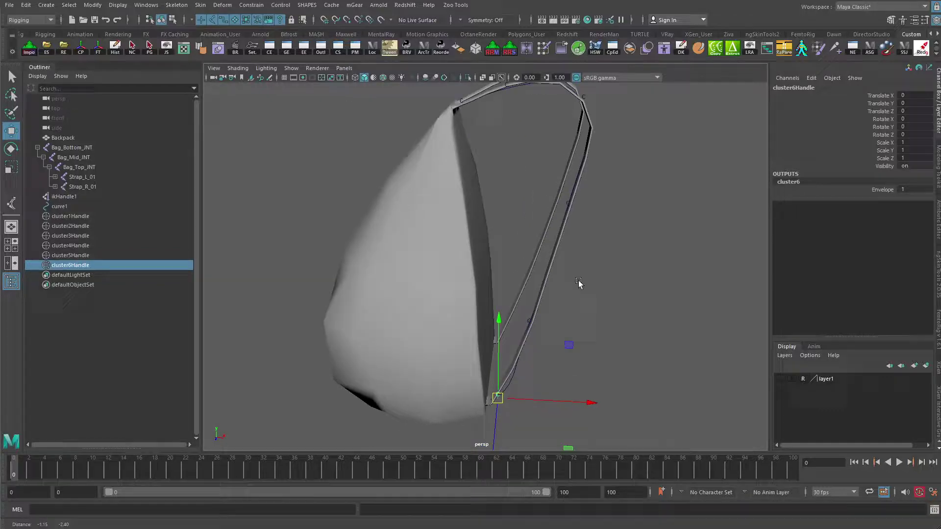
middle_click_drag(461, 330, 478, 269, "alt")
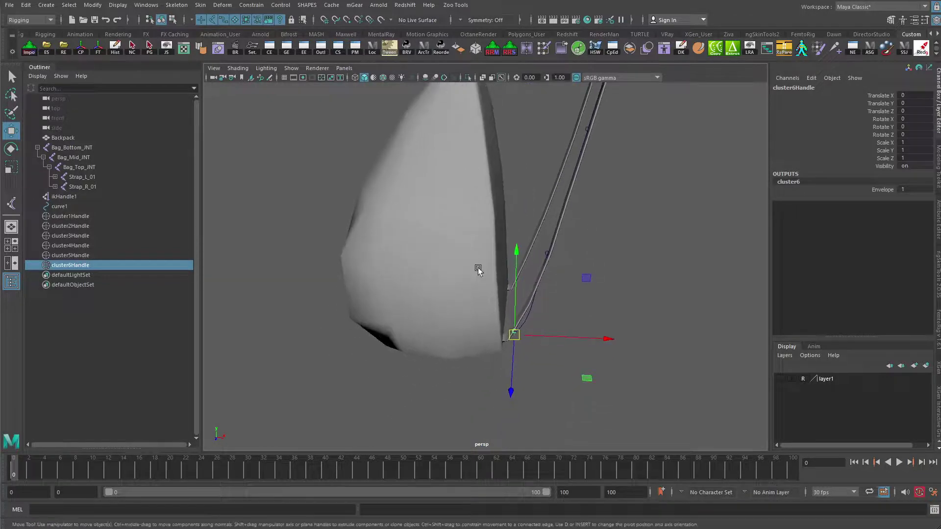
left_click(291, 69)
left_click(301, 228)
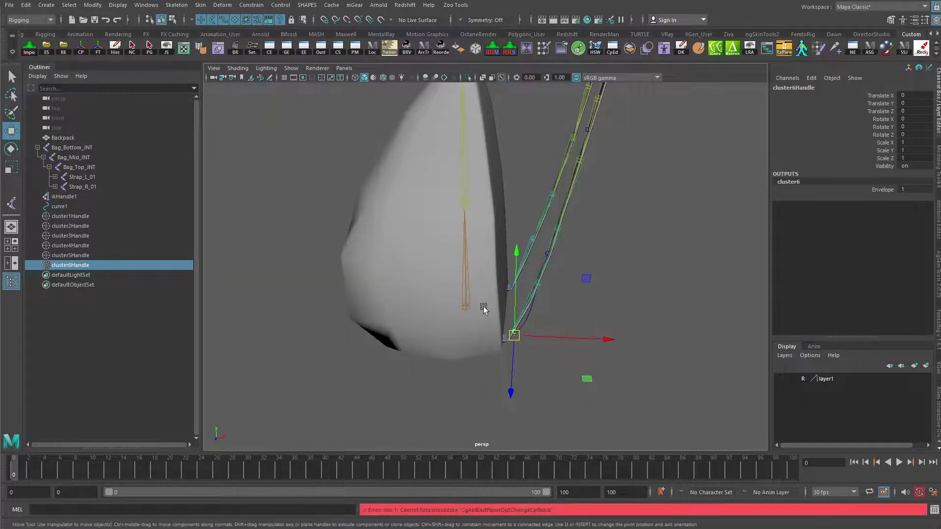
Step: Try rotating the bottom bag joint back and forth about Z to test the right strap, and undo the rotations
left_click(465, 309)
key("e")
mouse_move(510, 240)
left_mouse_down()
mouse_move(517, 253)
mouse_move(498, 249)
left_mouse_up()
mouse_move(532, 228)
middle_mouse_down("alt")
mouse_move(534, 308)
mouse_move(531, 226)
middle_mouse_up("alt")
left_click_drag(522, 265, 532, 321)
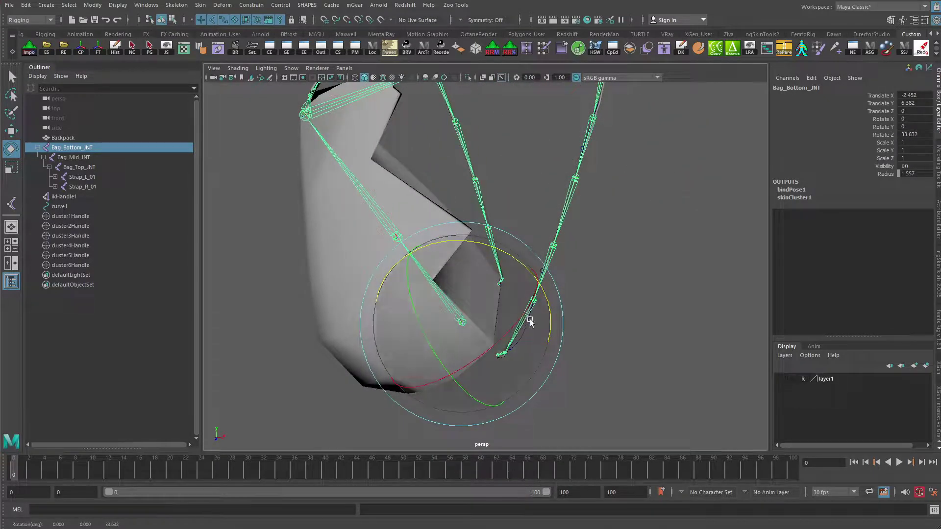
left_click_drag(519, 266, 547, 349)
key("ctrl+z")
key("ctrl+z")
key("ctrl+z")
key("ctrl+z")
key("ctrl+z")
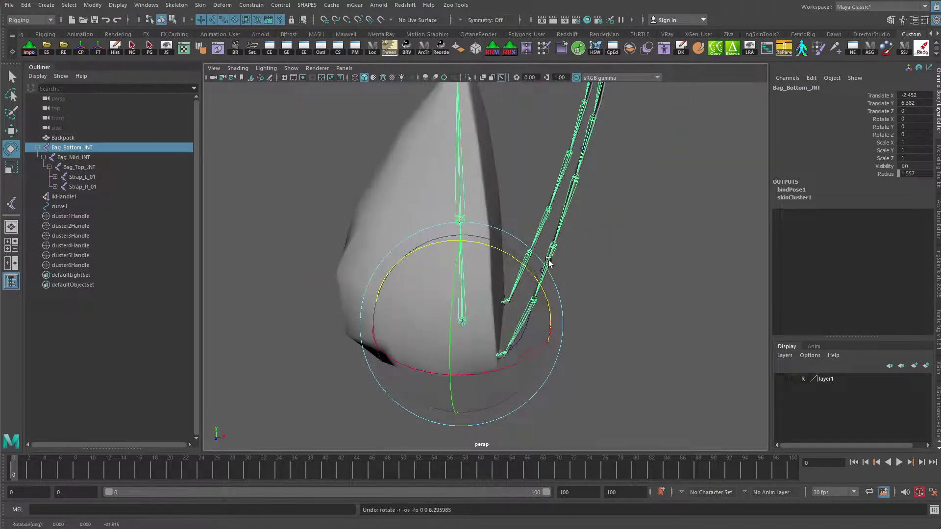
key("ctrl+z")
key("ctrl+z")
Step: Try rotating the middle bag joint about Z to test the strap's behaviour, and undo the rotation
left_click(457, 213)
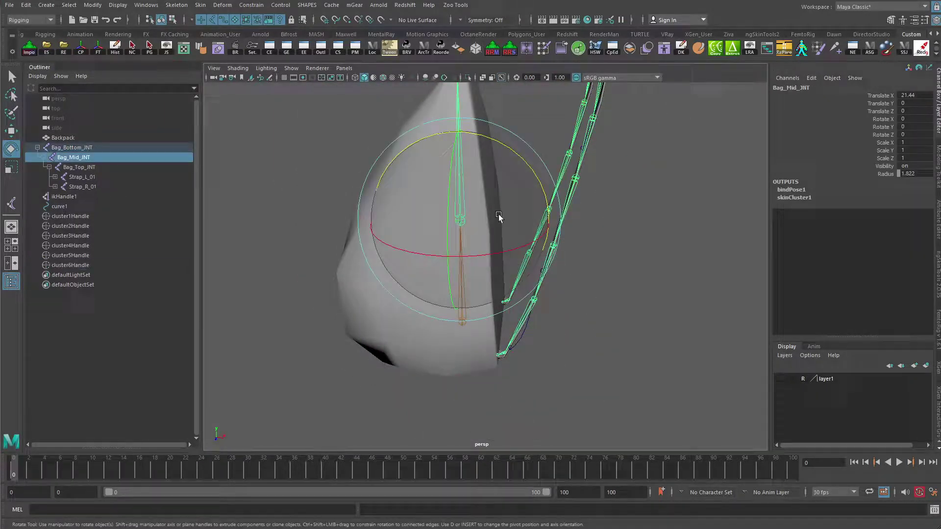
left_click_drag(511, 152, 535, 175)
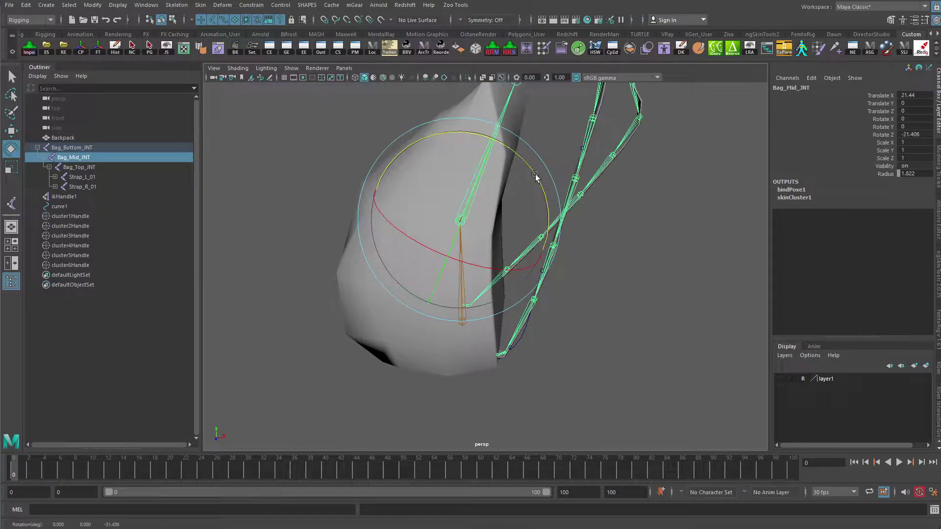
key("ctrl+z")
Step: Hide the joints in the viewport, leaving the backpack mesh and the strap clusters displayed
middle_click_drag(618, 220, 614, 303, "alt")
key("q")
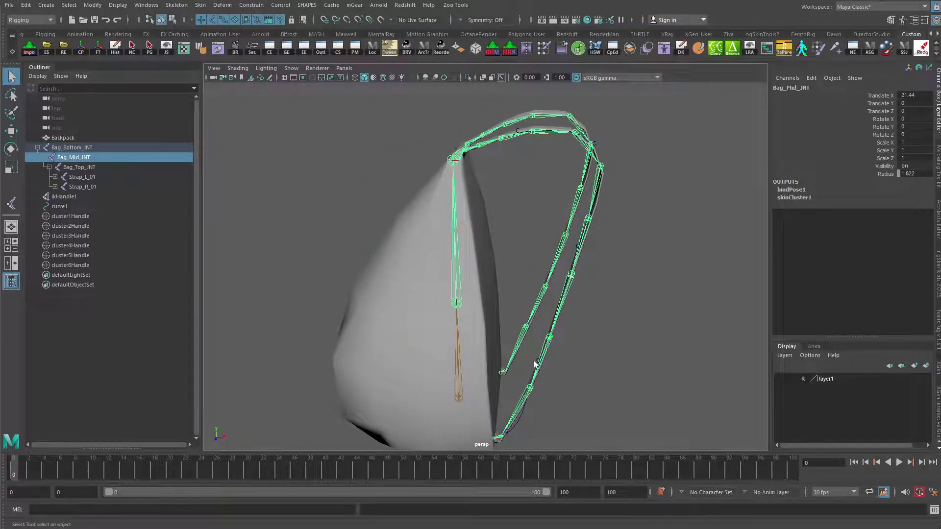
left_click(291, 69)
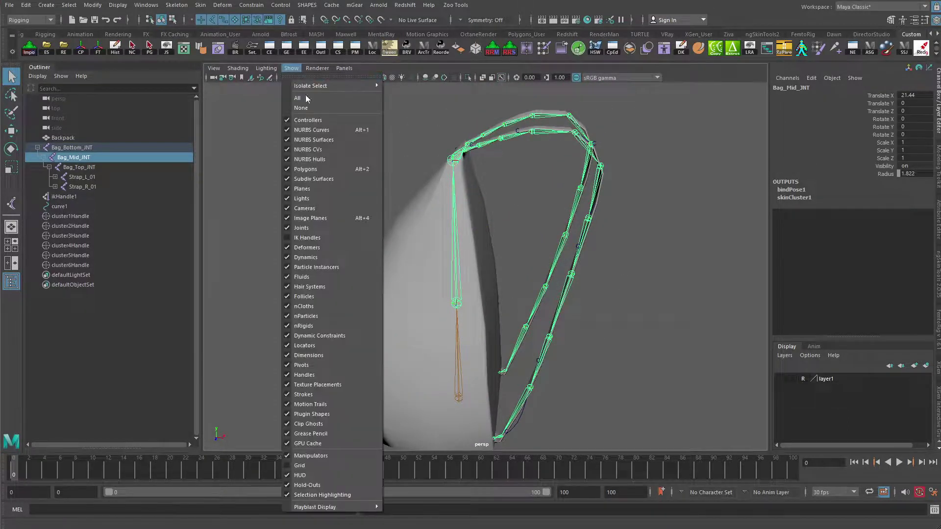
left_click(310, 228)
Step: Select cluster4Handle on the right strap, try moving it to test the deformation, and undo the move
left_click_drag(527, 349, 540, 366)
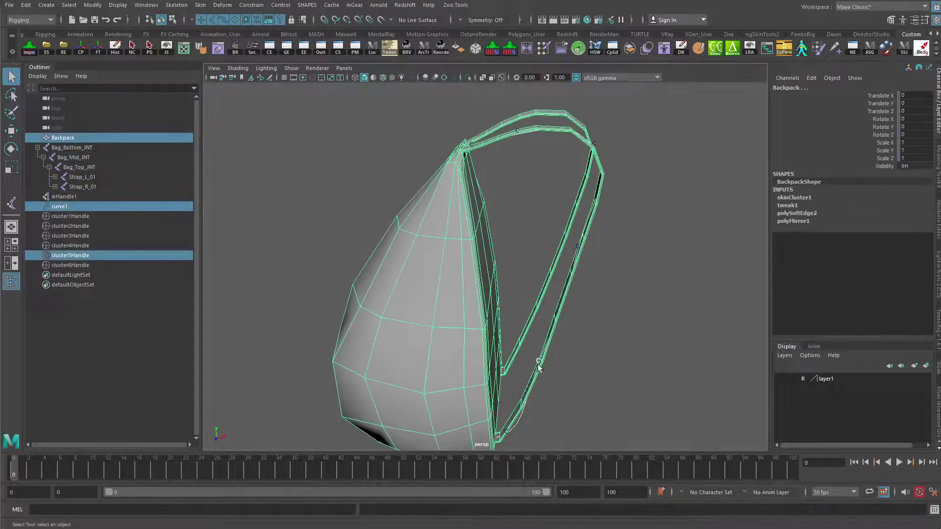
left_click_drag(464, 362, 469, 353, "ctrl")
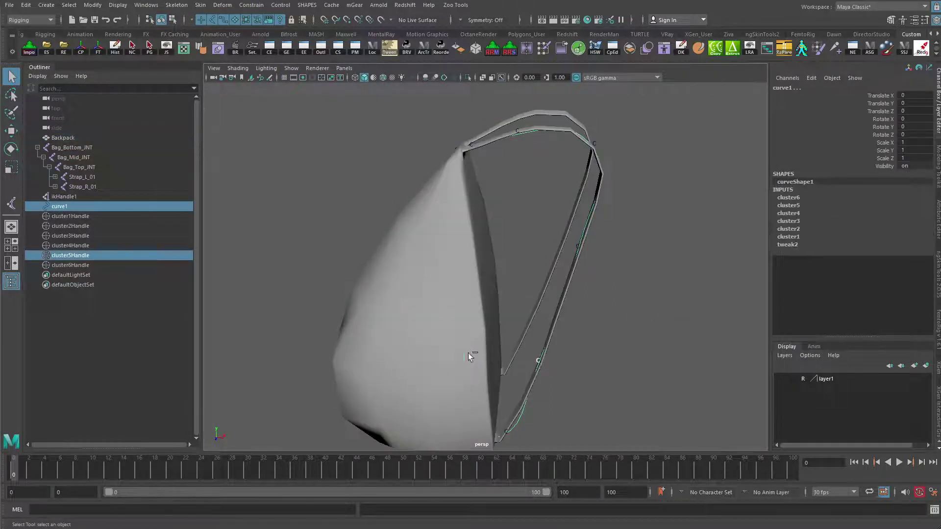
left_click(536, 363)
left_click(536, 363)
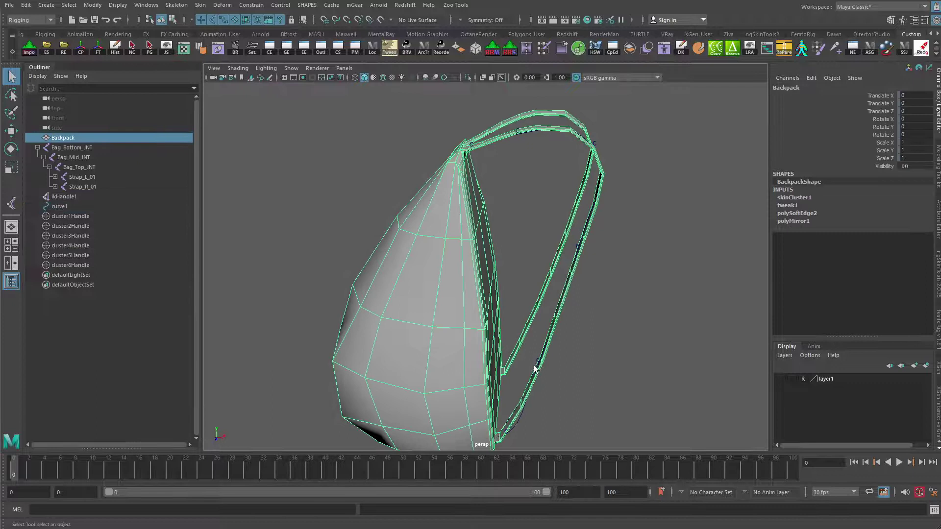
left_click(89, 248)
key("w")
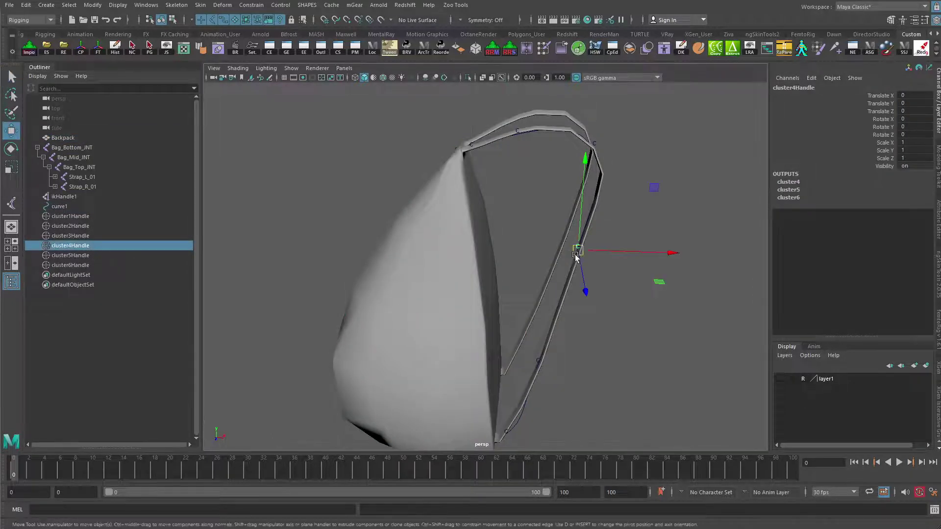
left_click_drag(577, 253, 604, 270)
key("ctrl+z")
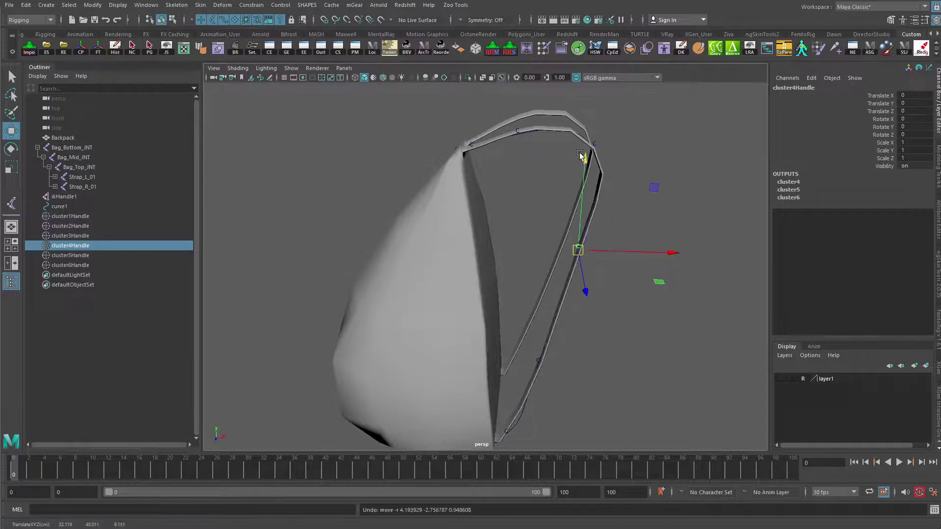
Step: Try moving cluster3Handle at the right strap's upper bend to test the deformation, and undo the move
left_click(169, 235)
left_click_drag(589, 150, 614, 186)
key("ctrl+z")
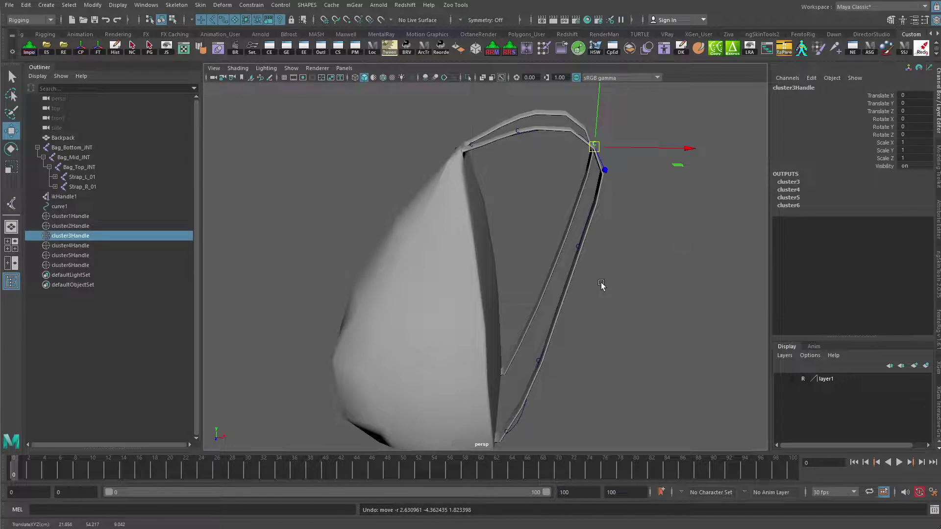
right_click_drag(625, 348, 472, 342, "alt")
middle_click_drag(473, 342, 459, 279, "alt")
right_click_drag(399, 277, 505, 286, "alt")
left_click_drag(505, 288, 553, 331, "alt")
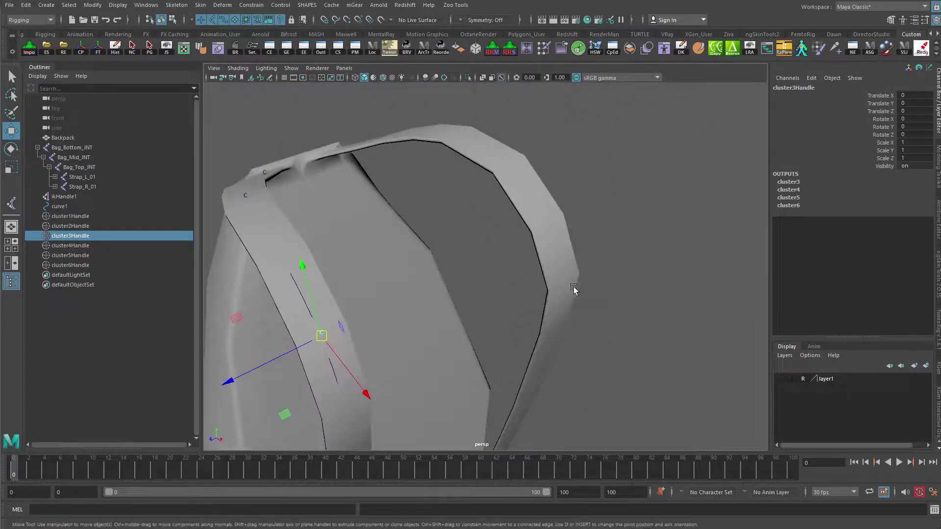
right_click_drag(628, 335, 570, 340, "alt")
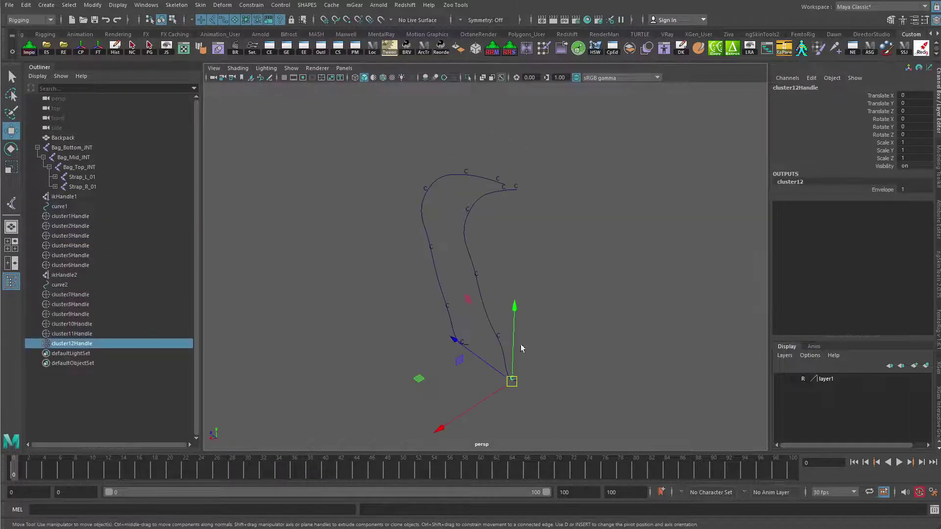
Step: Rename the right strap's first cluster handle, cluster1Handle, as Strap_R_01_CLUSTER
left_click_drag(522, 348, 217, 236, "alt")
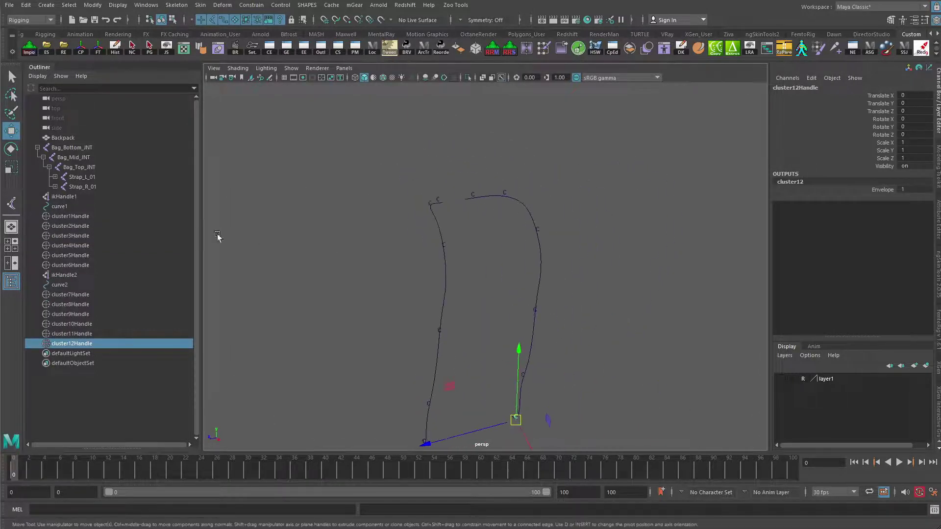
left_click(73, 219)
double_click(68, 215)
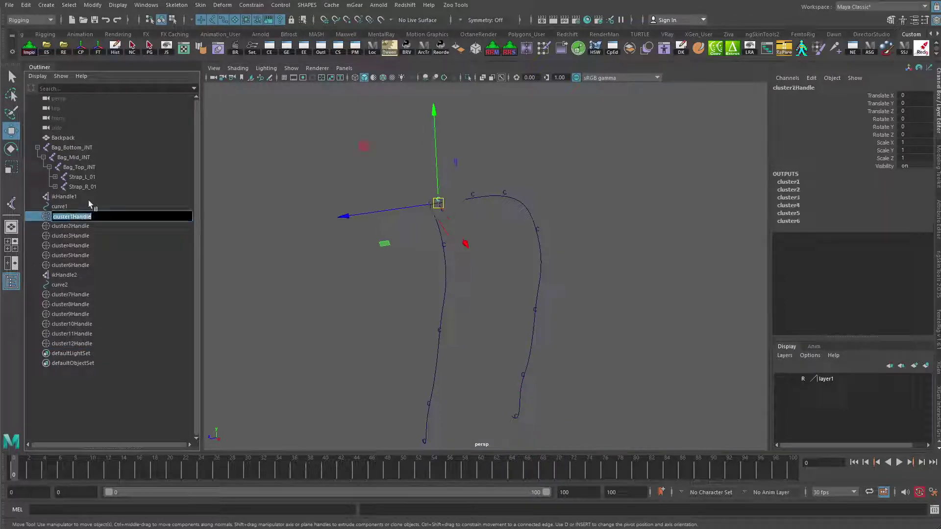
type("Srtr")
key("BackSpace")
type("rap_L_01_CLUSTER")
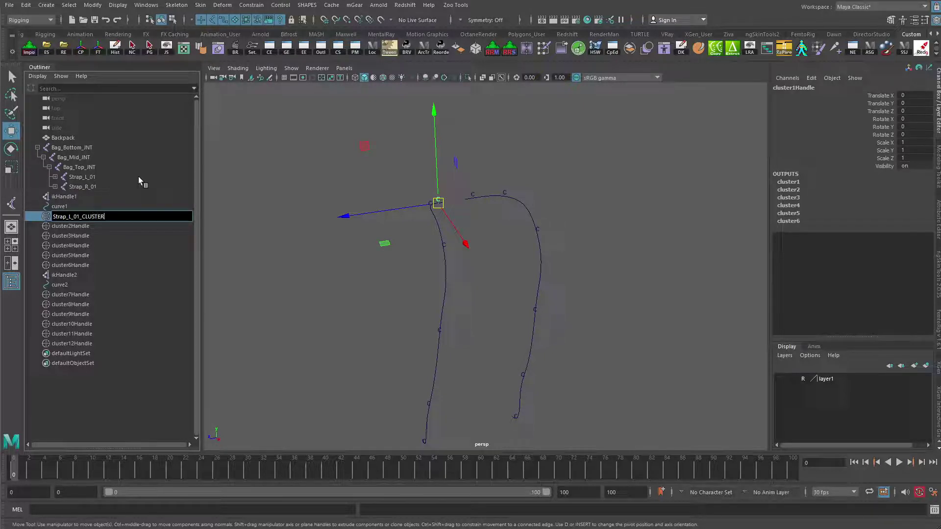
key("ctrl+a")
key("Return")
key("BackSpace")
type("R")
key("Return")
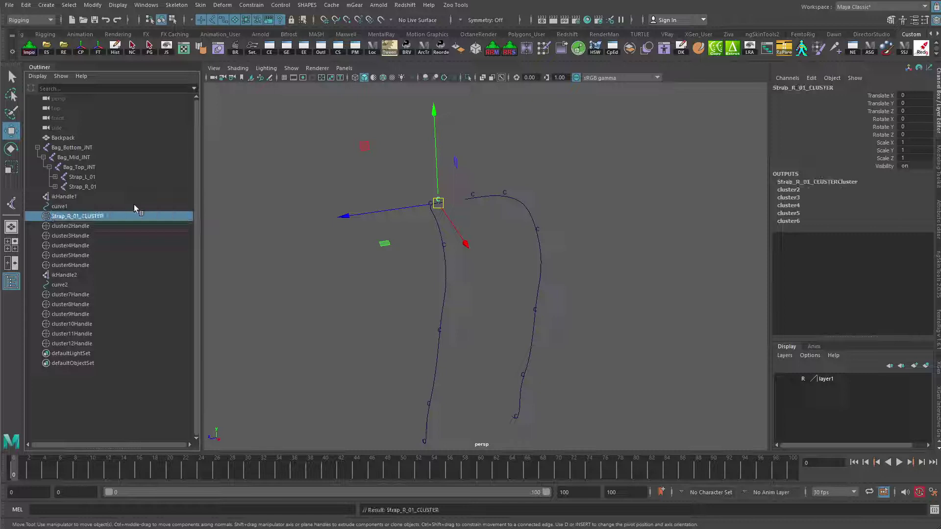
Step: Rename cluster2Handle as Strap_R_02_CLUSTER, reusing the first cluster's name, and open the name of cluster3Handle for editing
double_click(110, 215)
key("ctrl+c")
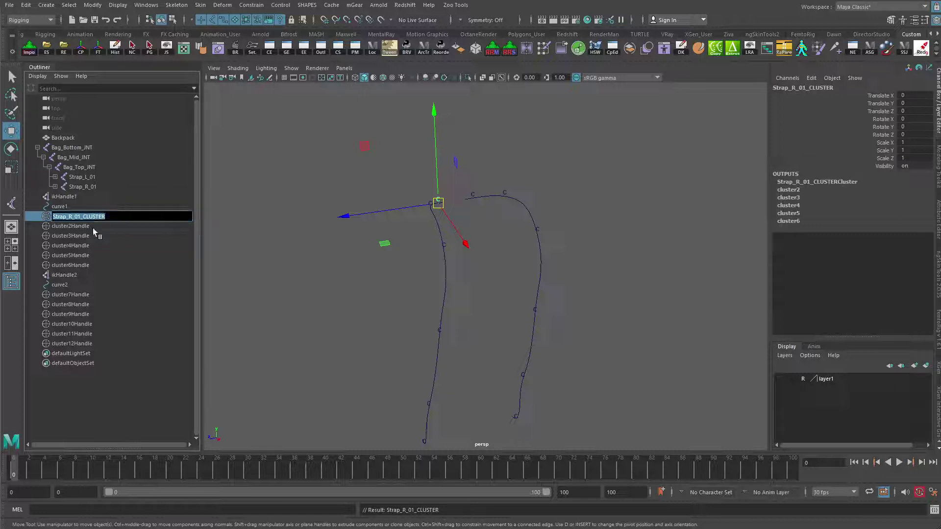
left_click(69, 227)
double_click(69, 227)
key("ctrl+v")
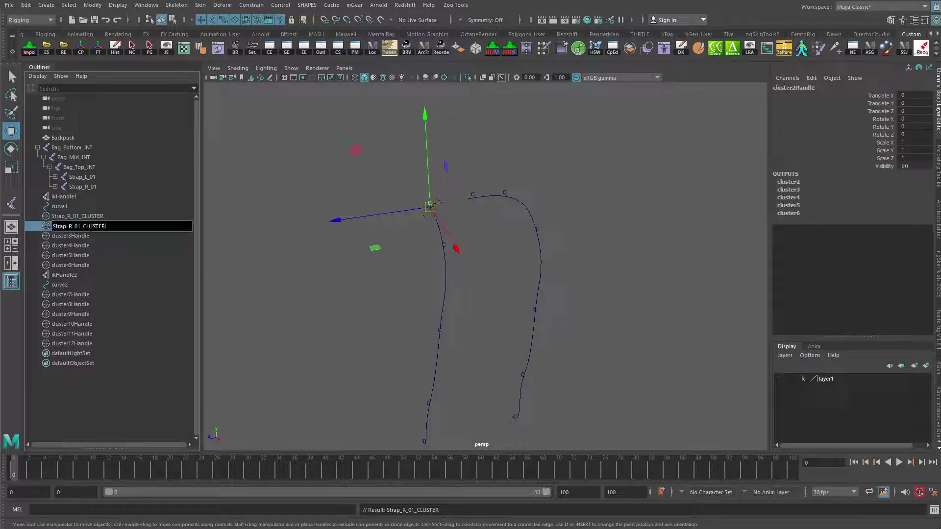
key("Return")
double_click(90, 228)
key("End")
key("BackSpace")
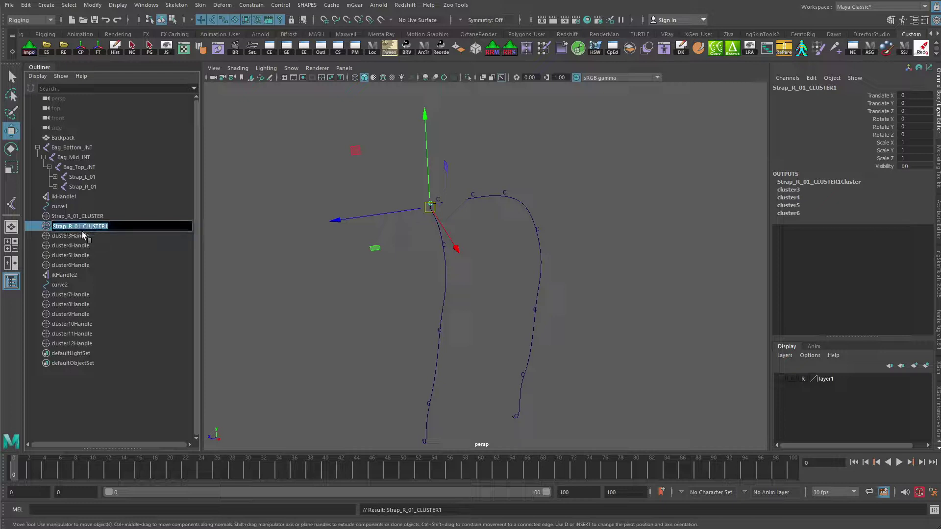
key("Left")
key("Left")
key("BackSpace")
type("2")
key("Return")
double_click(83, 233)
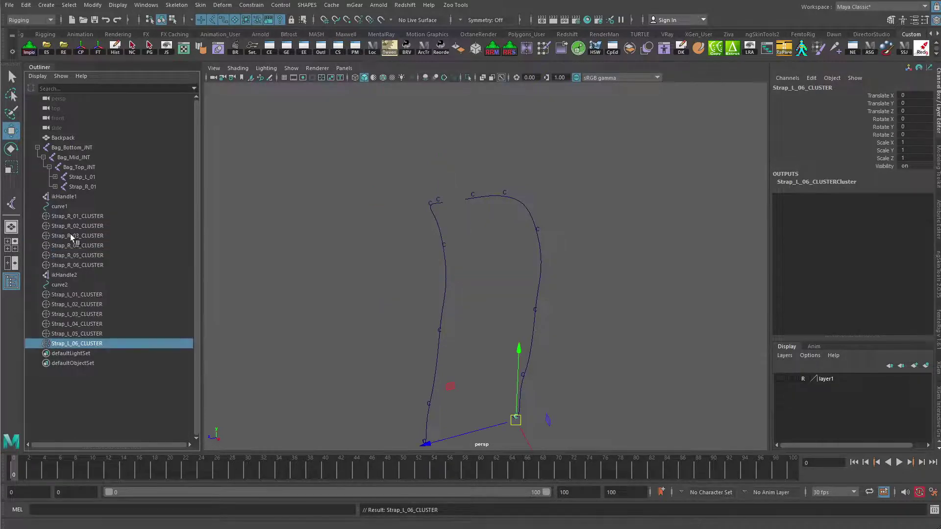
Step: Rename the right strap's driving curve, curve1, as Strap_R_CRV
left_click(65, 206)
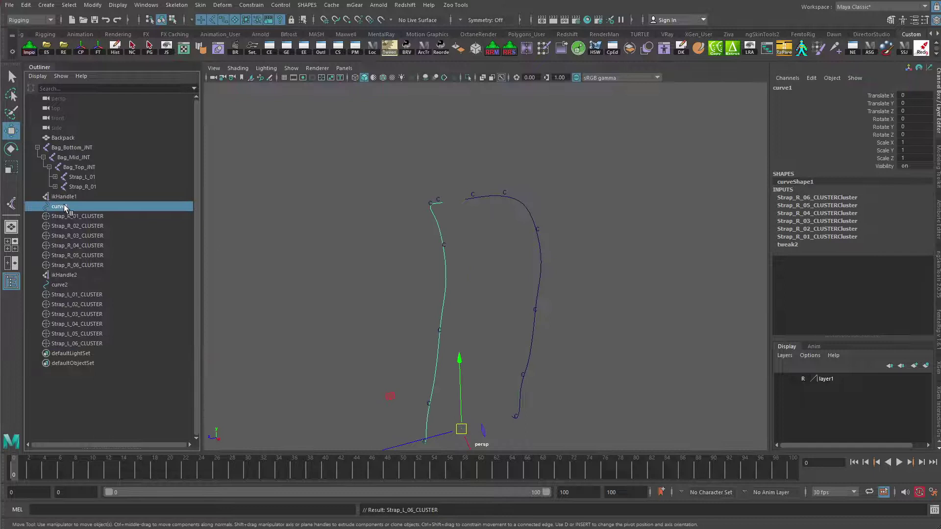
double_click(65, 207)
type("St")
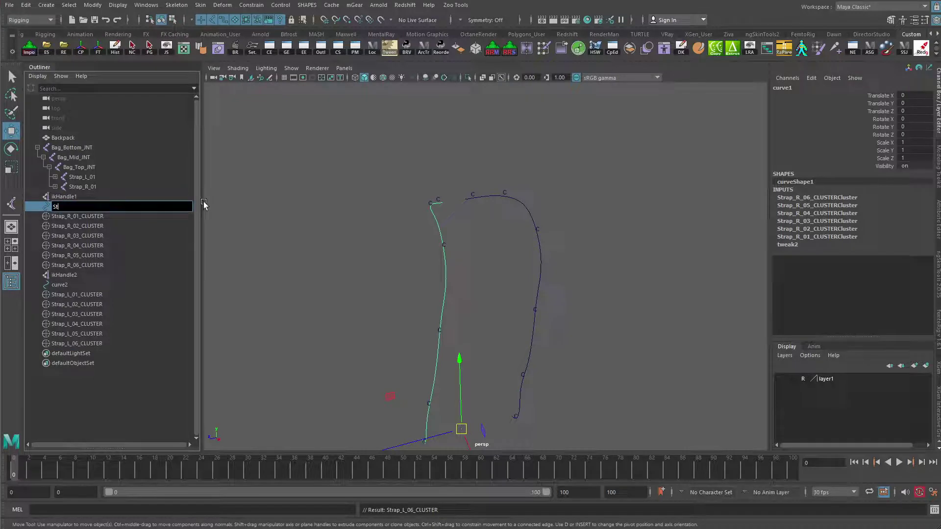
type("rap_R_CRV")
key("Return")
Step: Rename the left strap's driving curve, curve2, as Strap_L_CRV
left_click(63, 276)
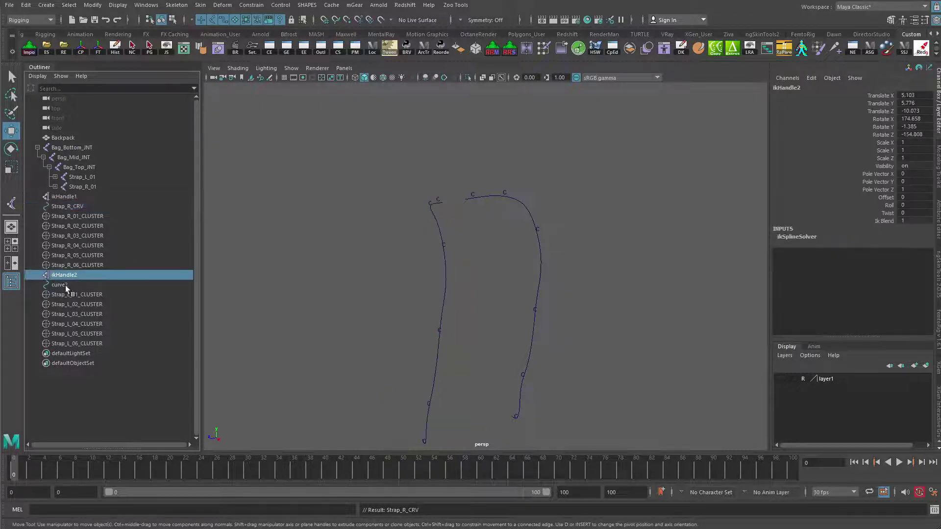
double_click(66, 286)
type("Strap_L")
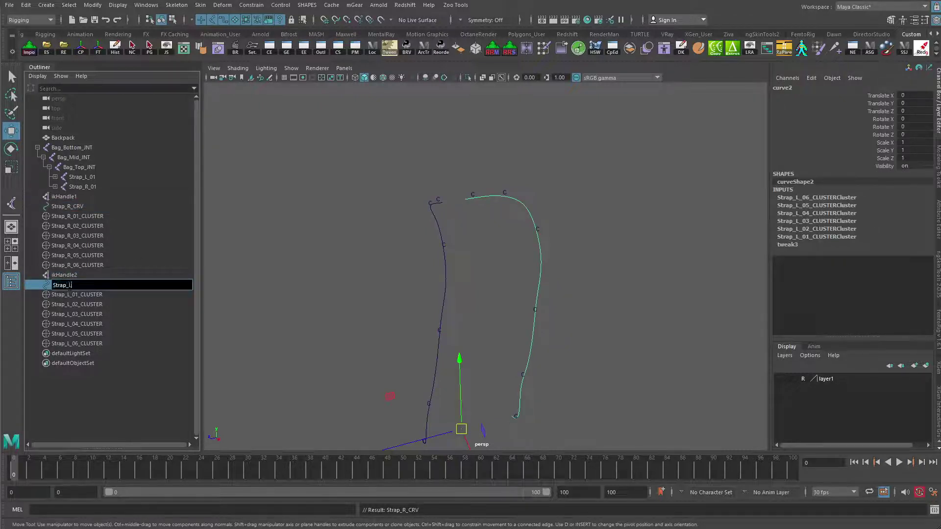
type("_CRV")
key("Return")
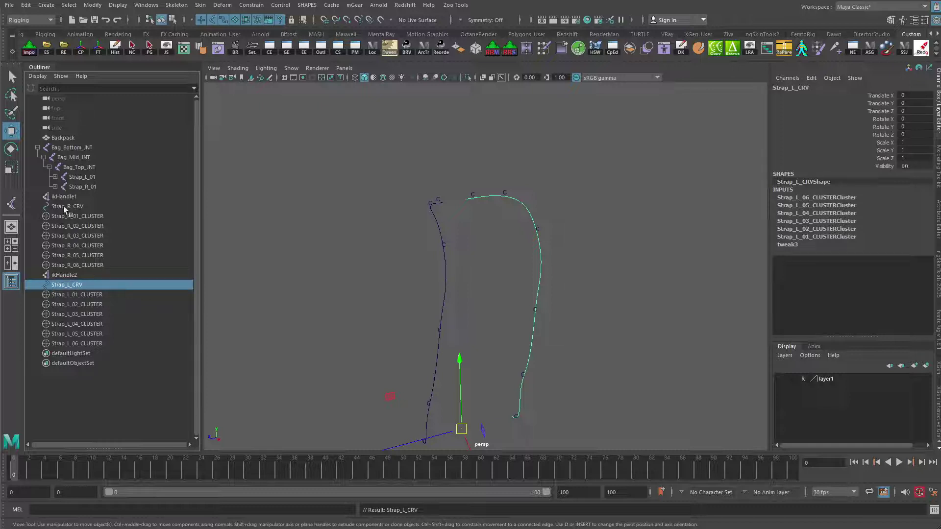
Step: Rename the right strap's IK spline handle, ikHandle1, as Strap_R_Ik_Handle
left_click(70, 197)
double_click(70, 196)
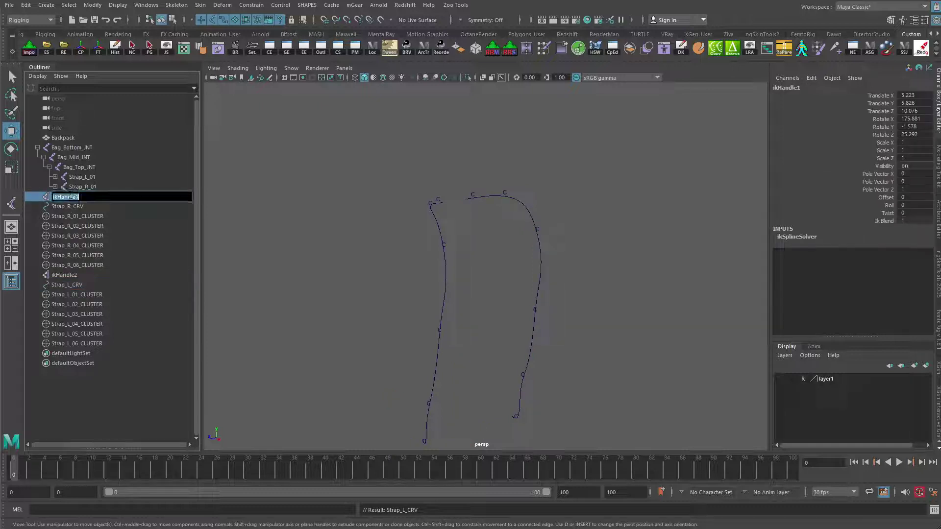
type("Strap_R_Ik_")
key("Return")
Step: Rename the left strap's IK spline handle, ikHandle2, as Strap_L_Ik_Handle, reusing the right handle's name
key("ctrl+c")
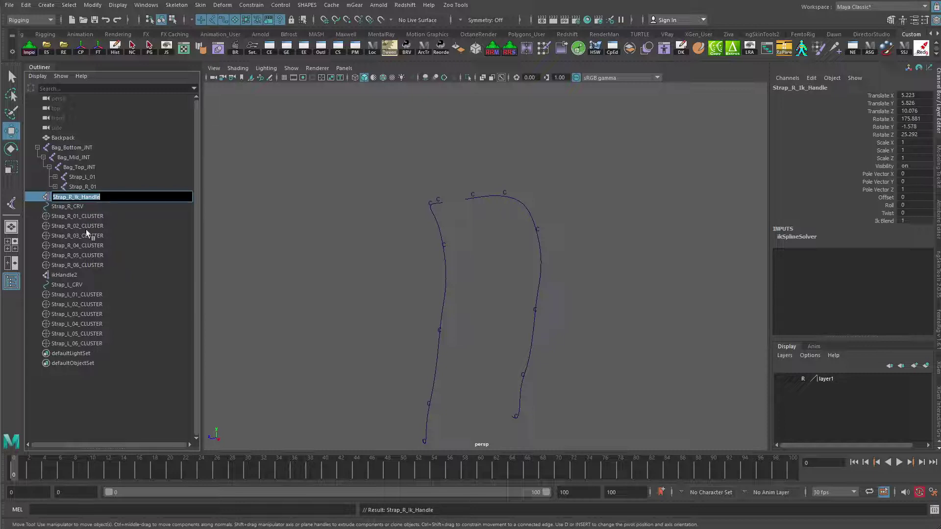
left_click(64, 275)
double_click(64, 275)
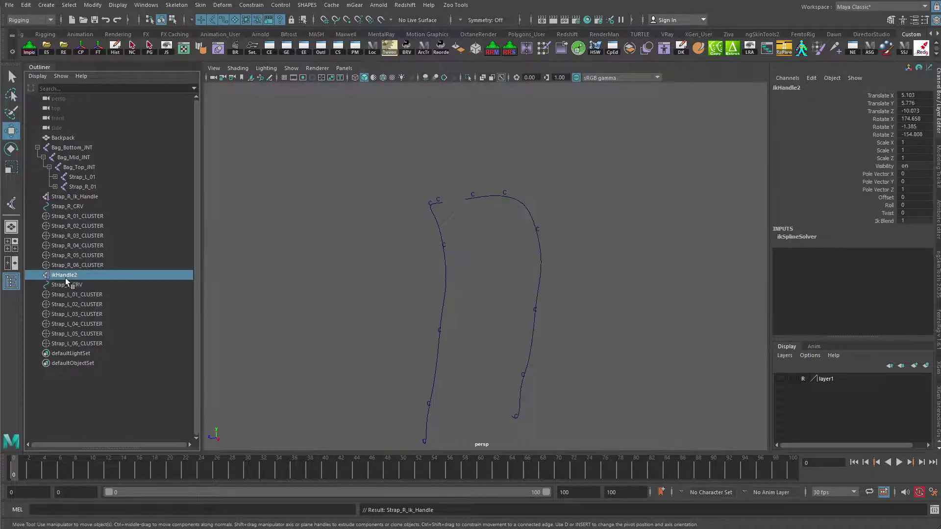
key("ctrl+v")
key("Left")
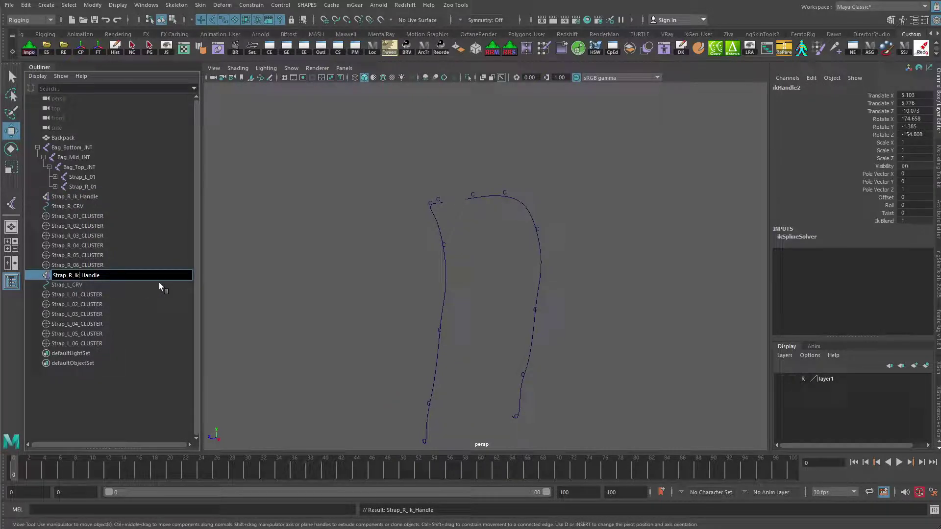
key("BackSpace")
type("L")
key("Return")
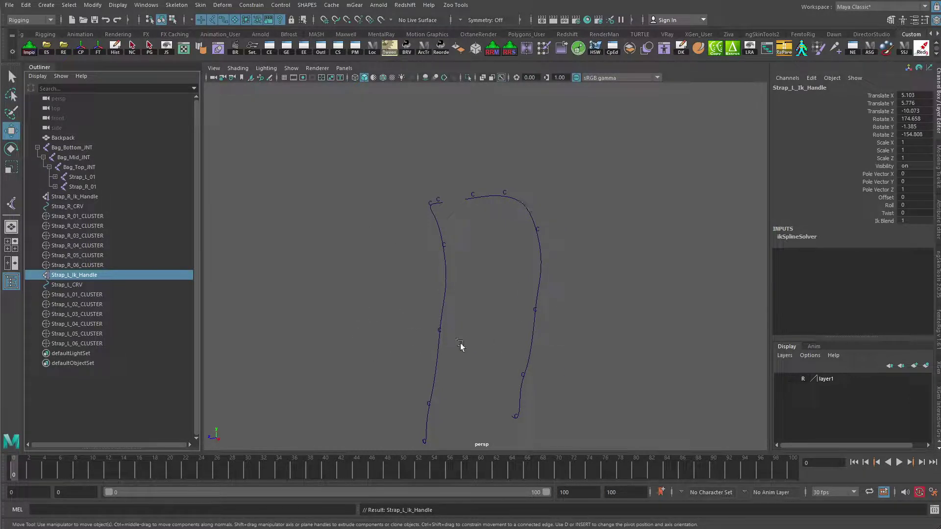
Step: Show the backpack mesh in the viewport together with both strap curves and their clusters
key("alt+2")
key("alt+2")
key("alt+1")
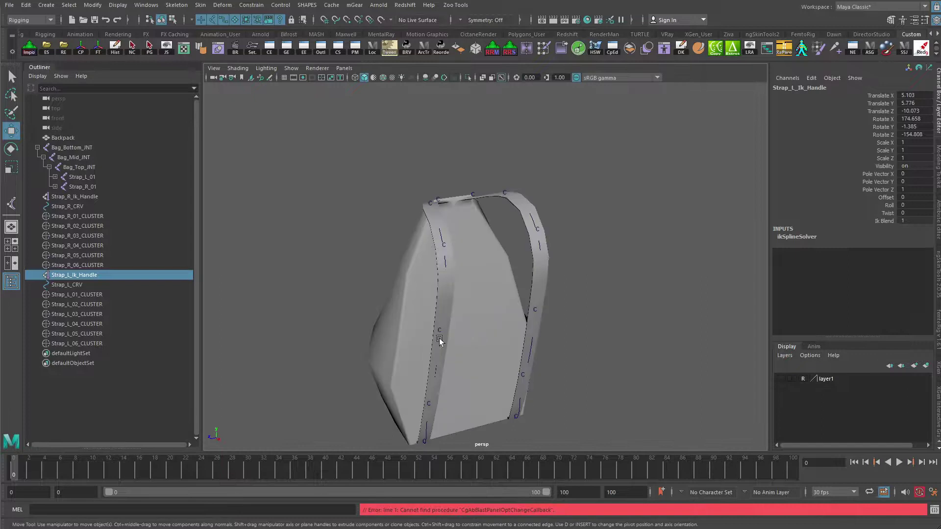
left_click_drag(439, 340, 675, 267, "alt")
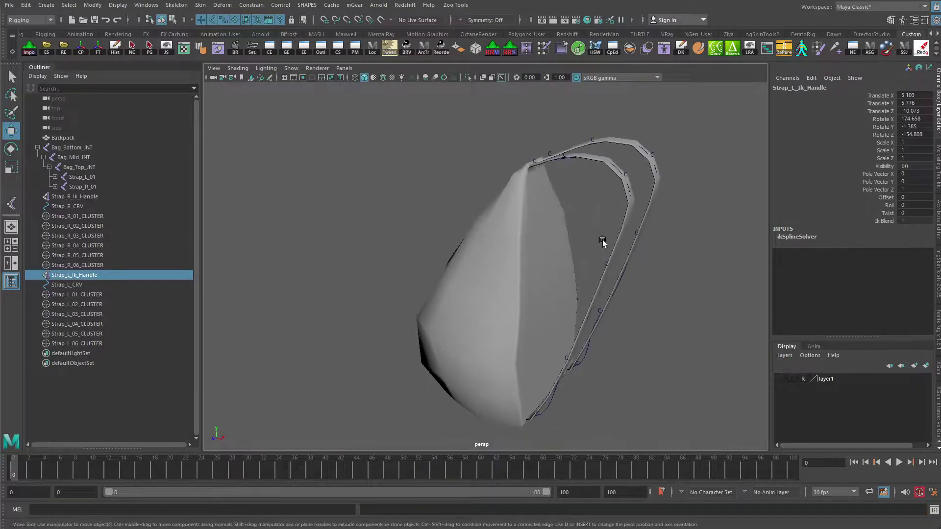